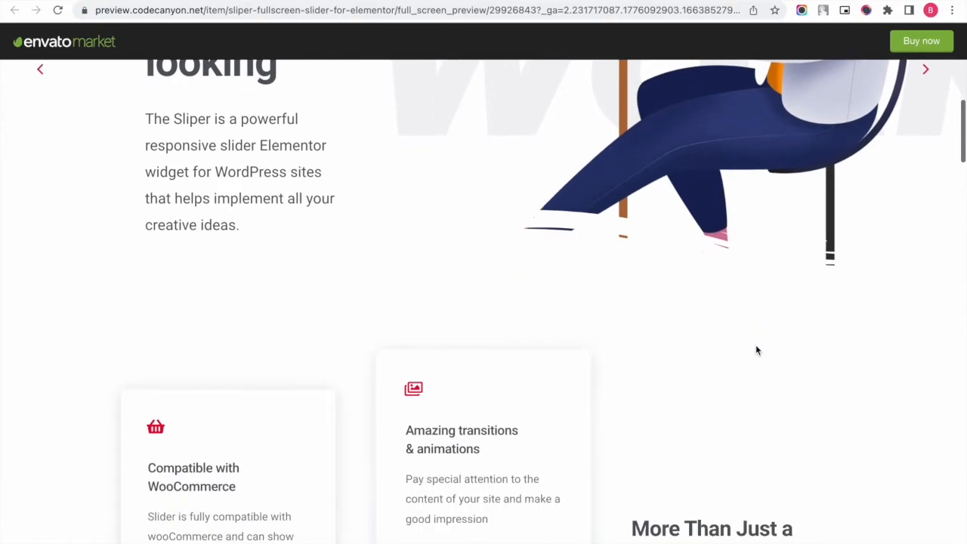
Look through the Sliper slider demo page, covering its features, templates, sample sliders and related add-ons.
scroll(751, 349, "down", 15)
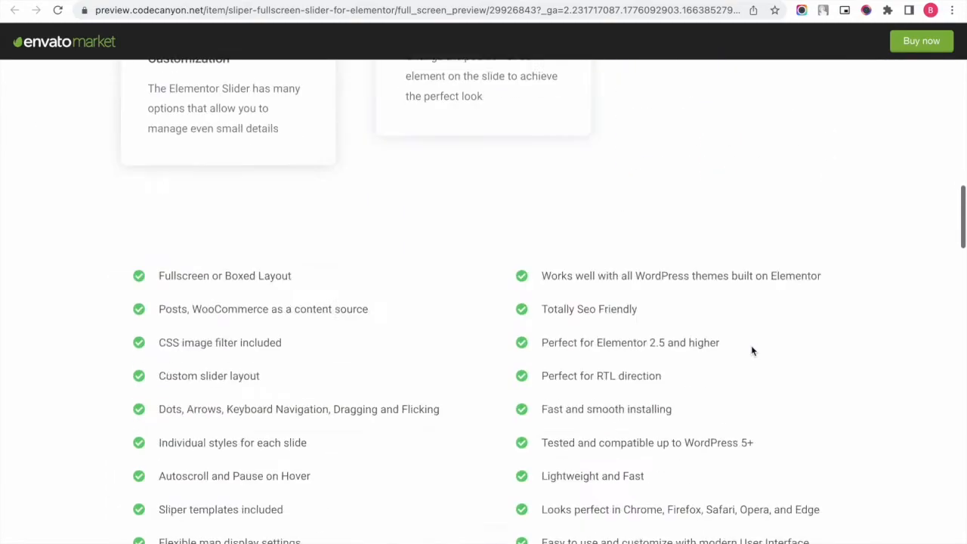
scroll(747, 346, "down", 5)
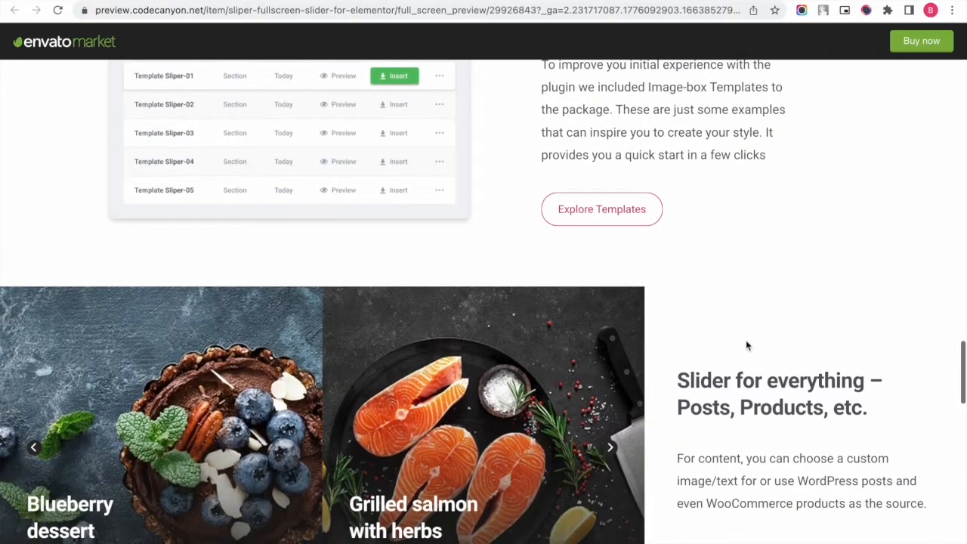
scroll(746, 345, "down", 10)
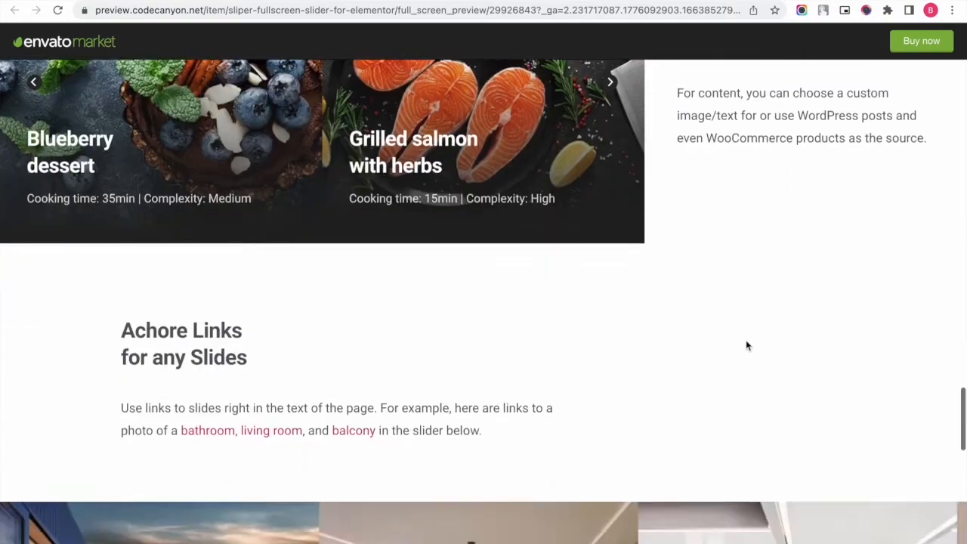
scroll(747, 346, "down", 3)
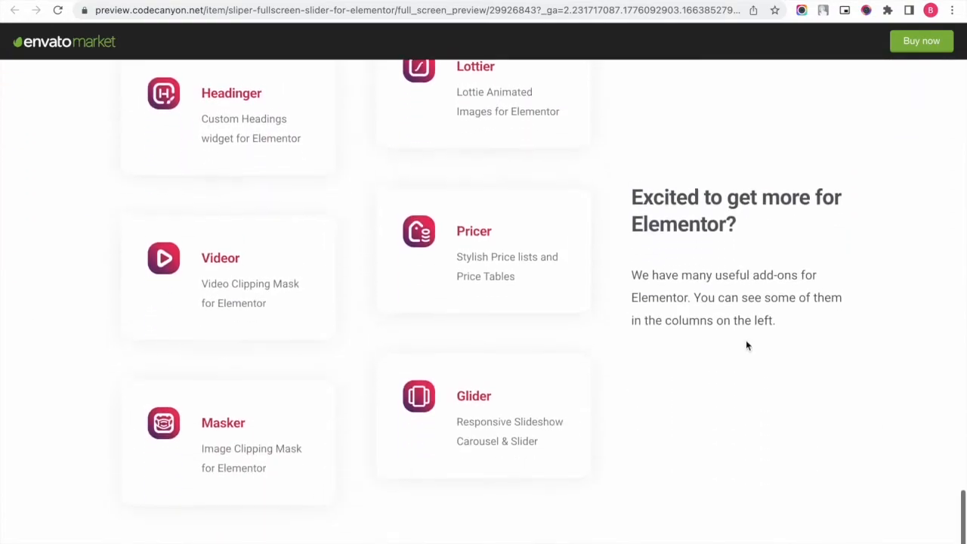
Switch to the local WordPress admin site and open the Sliper page for editing with Elementor.
left_click(403, 21)
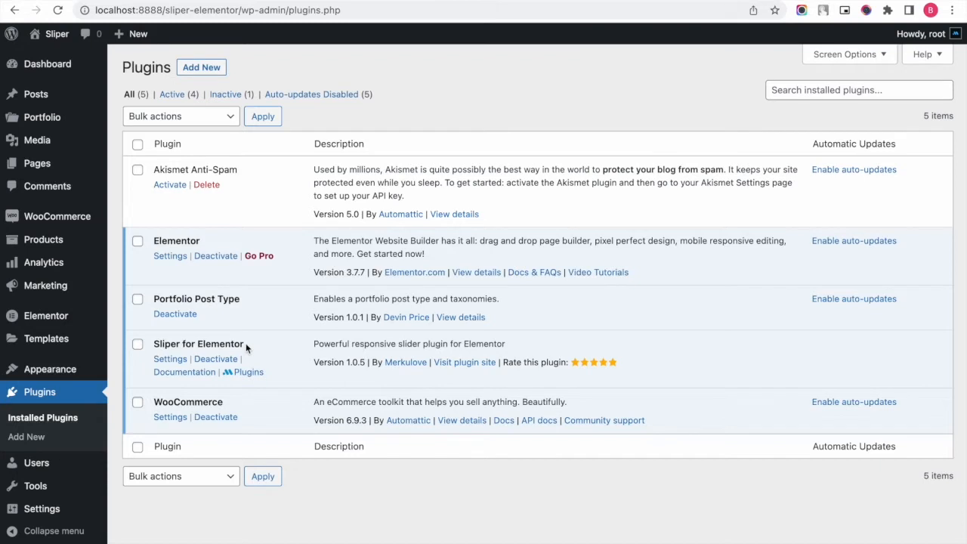
left_click(38, 166)
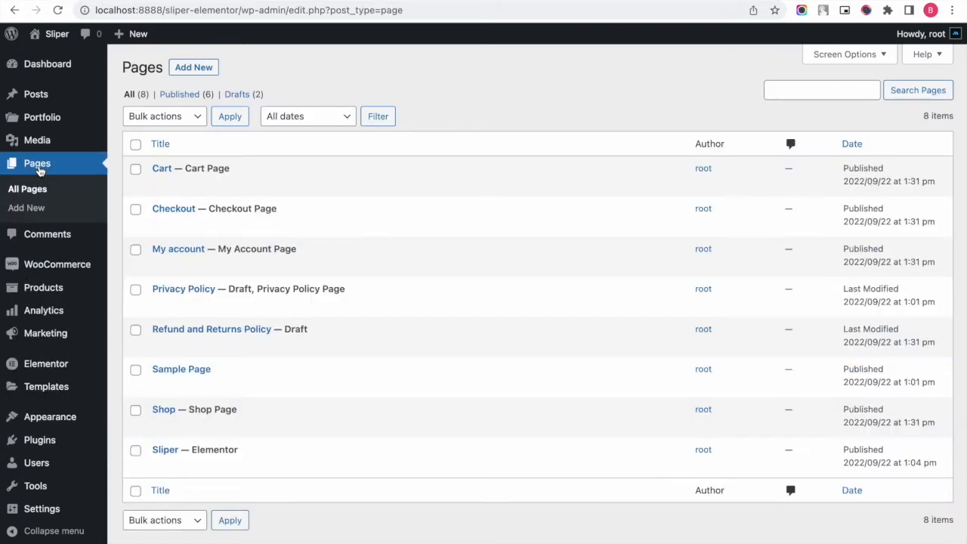
mouse_move(281, 461)
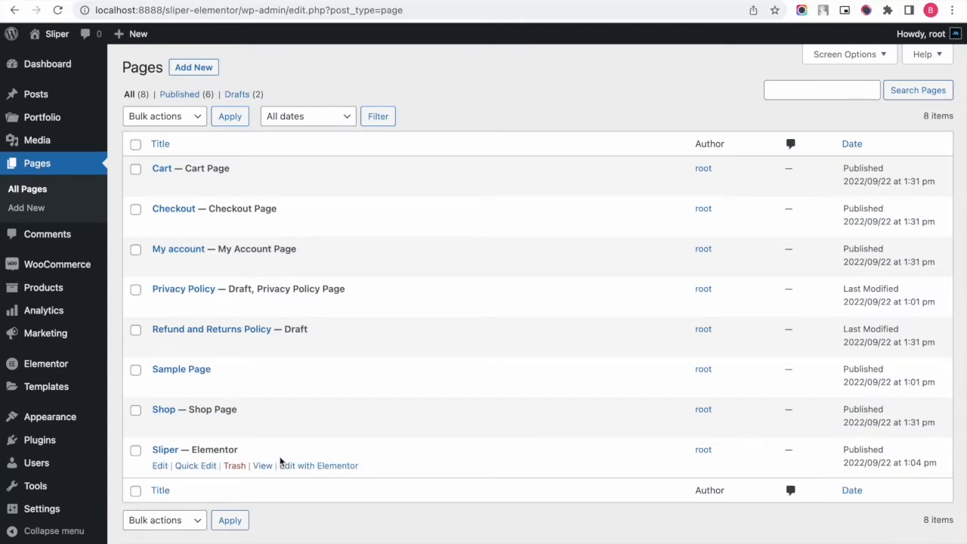
left_click(302, 467)
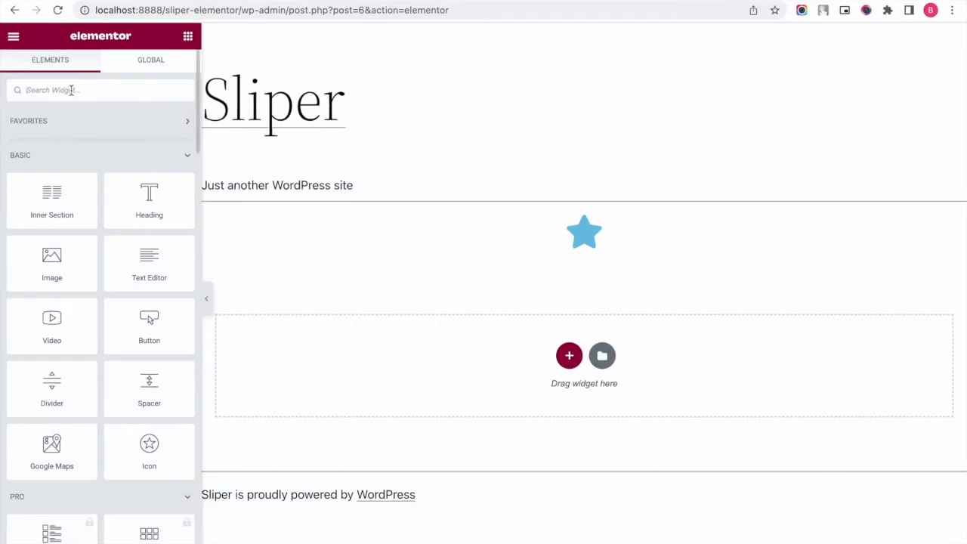
Search the widgets for "sliper" and place the Sliper widget in the page's empty section.
left_click(71, 89)
type("sliper")
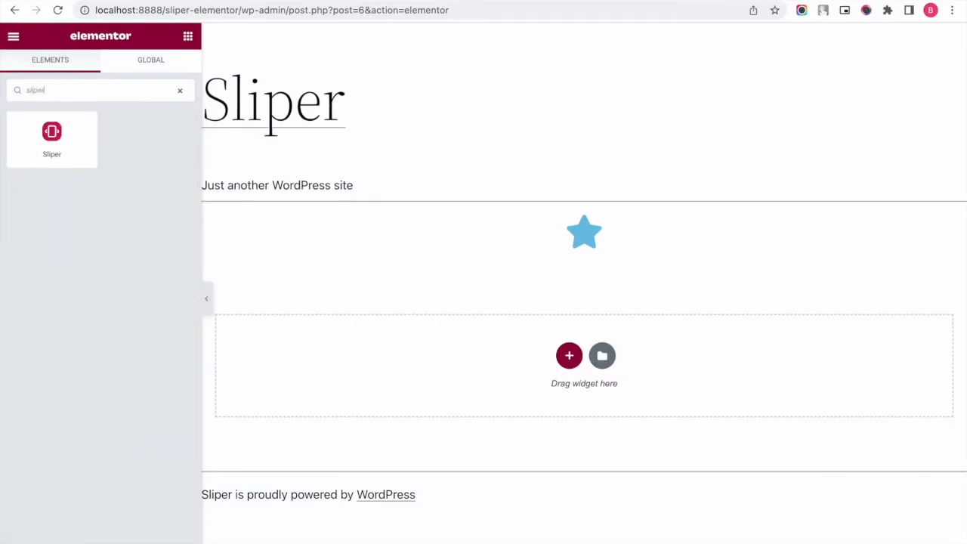
left_click_drag(39, 141, 441, 357)
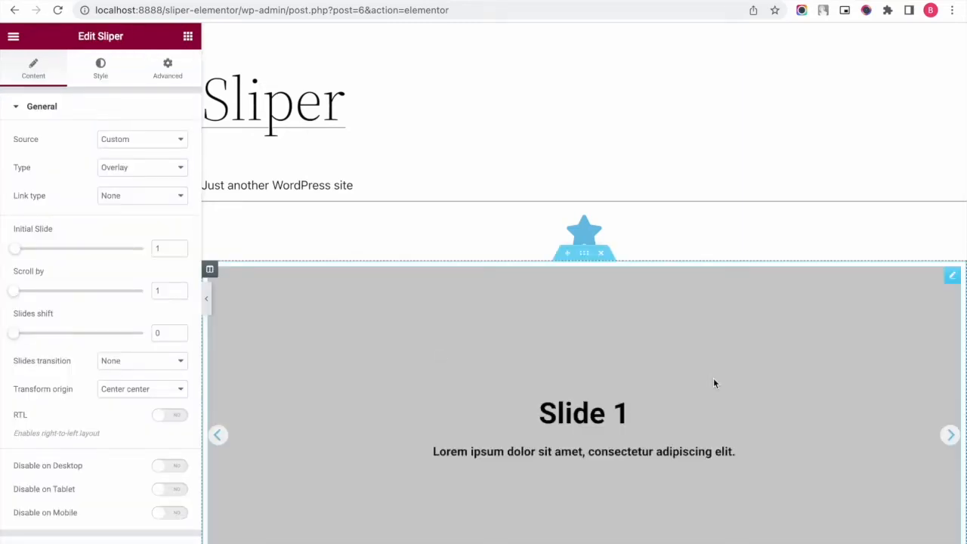
Examine the Sliper widget's general settings, its list of slides and the content options of Slide 1.
scroll(714, 381, "down", 3)
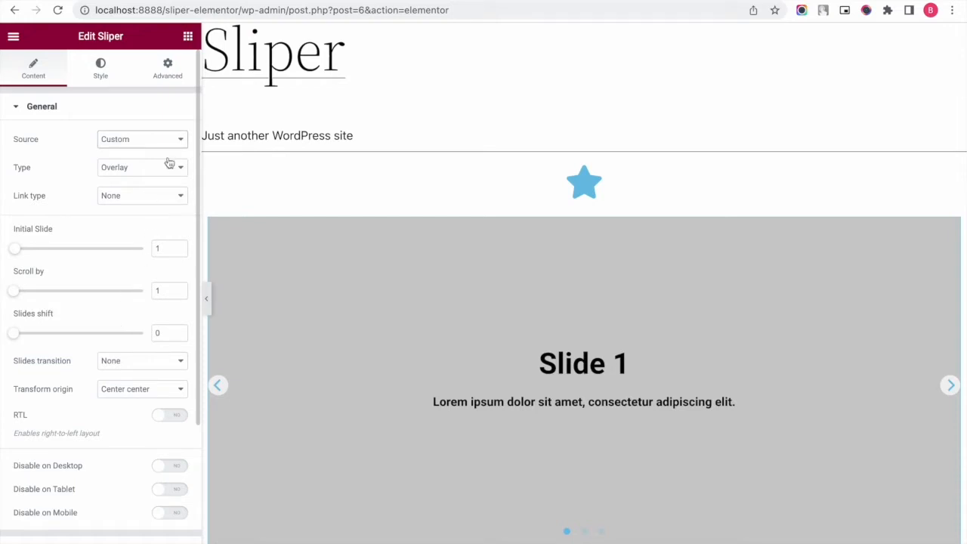
scroll(122, 327, "down", 3)
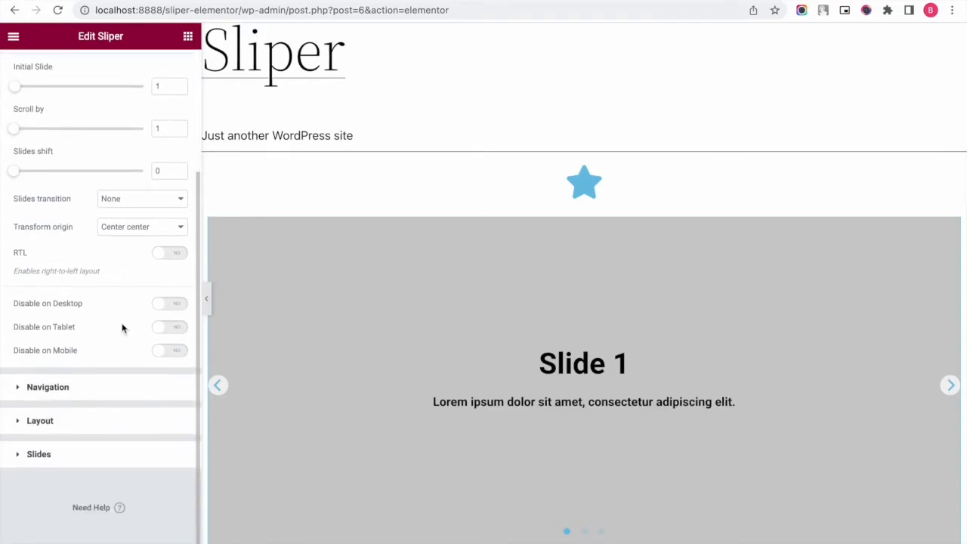
left_click(103, 461)
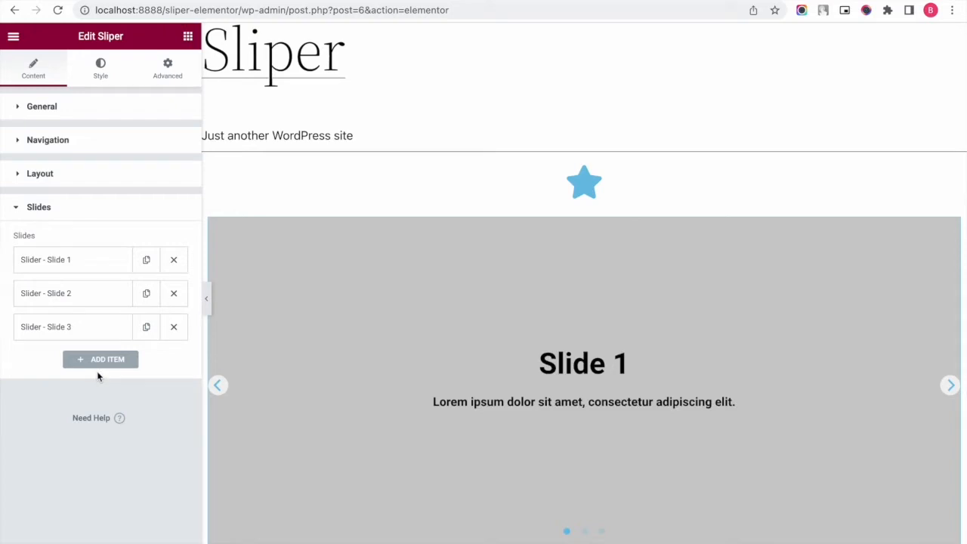
left_click(104, 269)
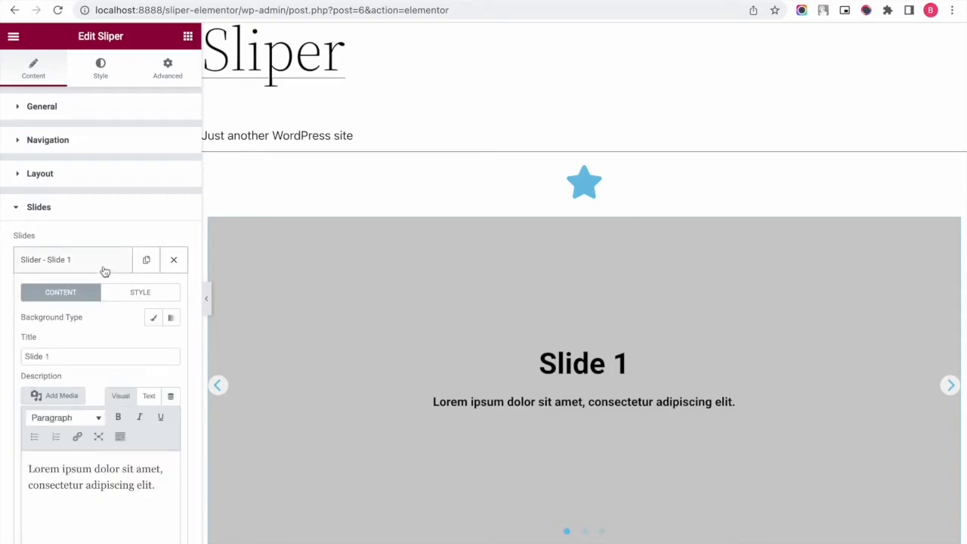
left_click(103, 270)
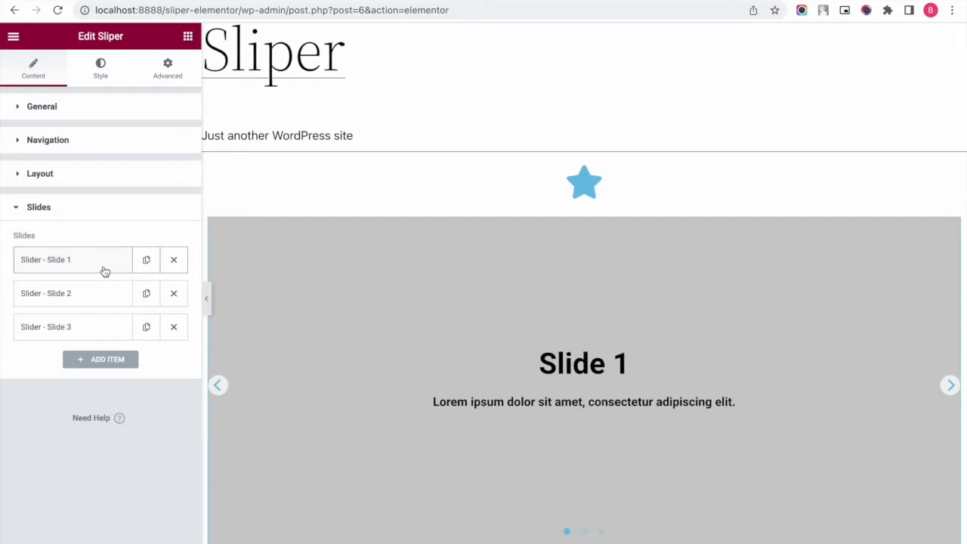
Add a blank slide after Slide 3 and delete it again.
left_click(108, 359)
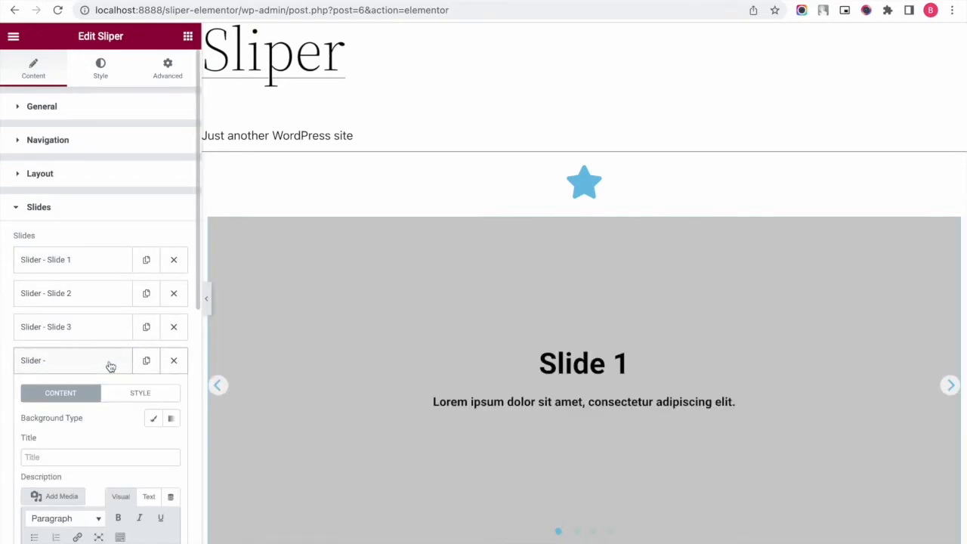
left_click(109, 366)
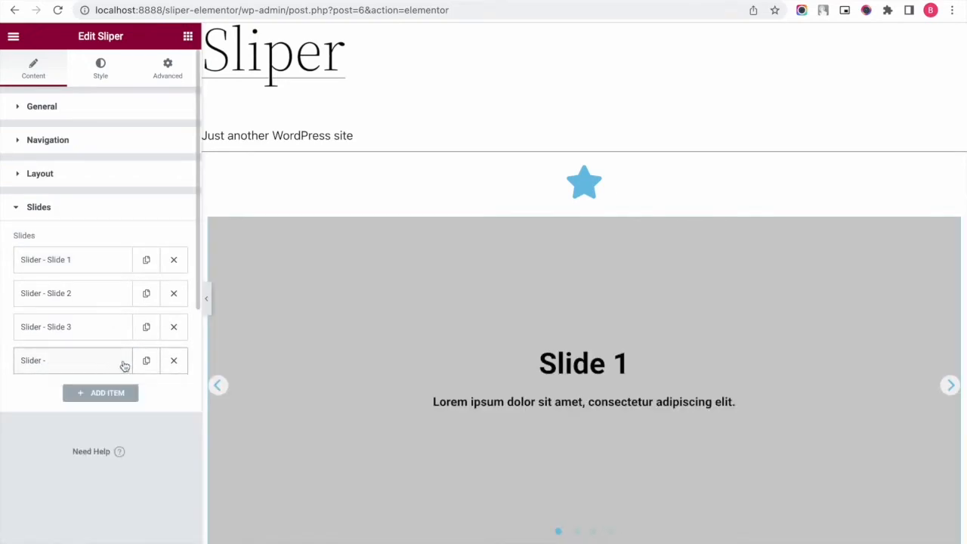
left_click(175, 363)
Duplicate Slide 3 in the slides list.
left_click(150, 334)
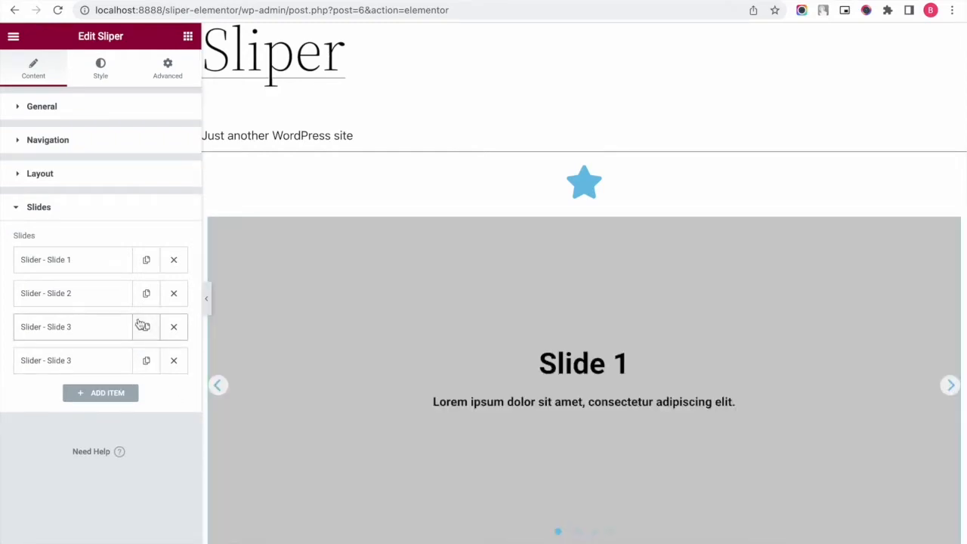
Give Slide 1 a Classic background using the Vestrahorn mountains image from the media library.
scroll(173, 233, "down", 1)
left_click(95, 220)
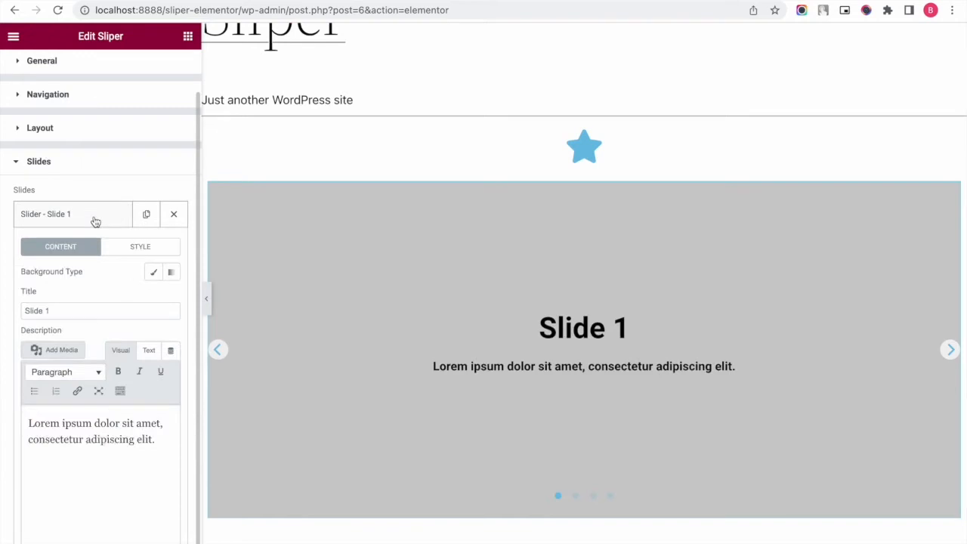
scroll(117, 281, "down", 3)
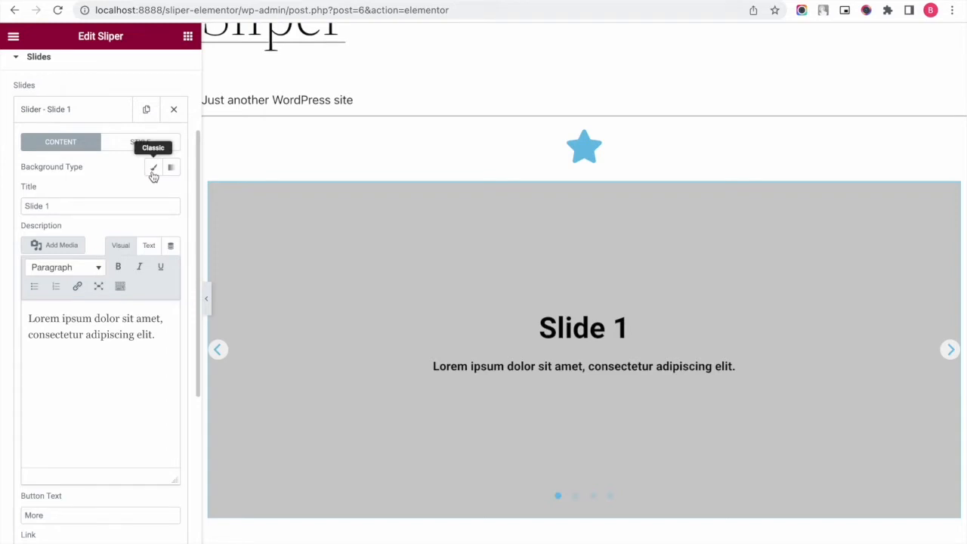
left_click(153, 169)
left_click(103, 247)
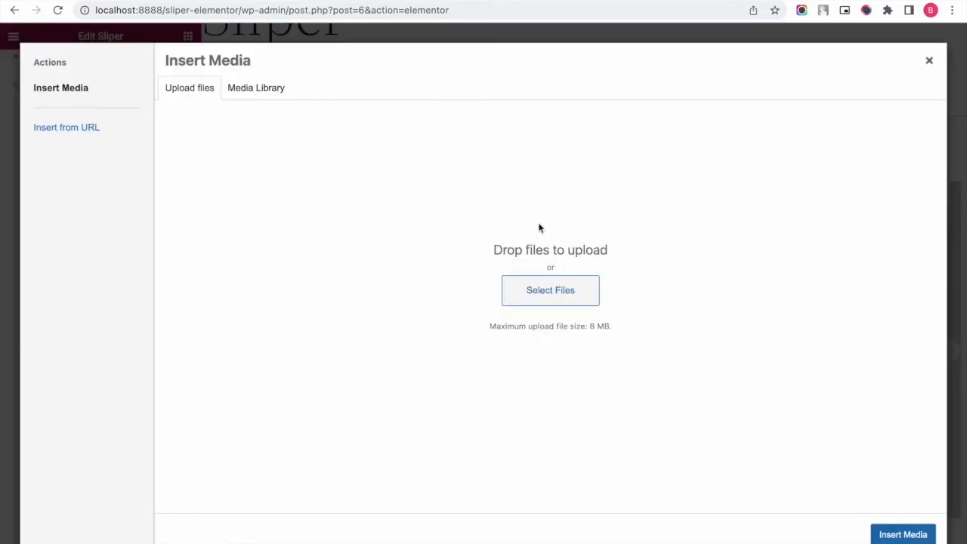
left_click(261, 96)
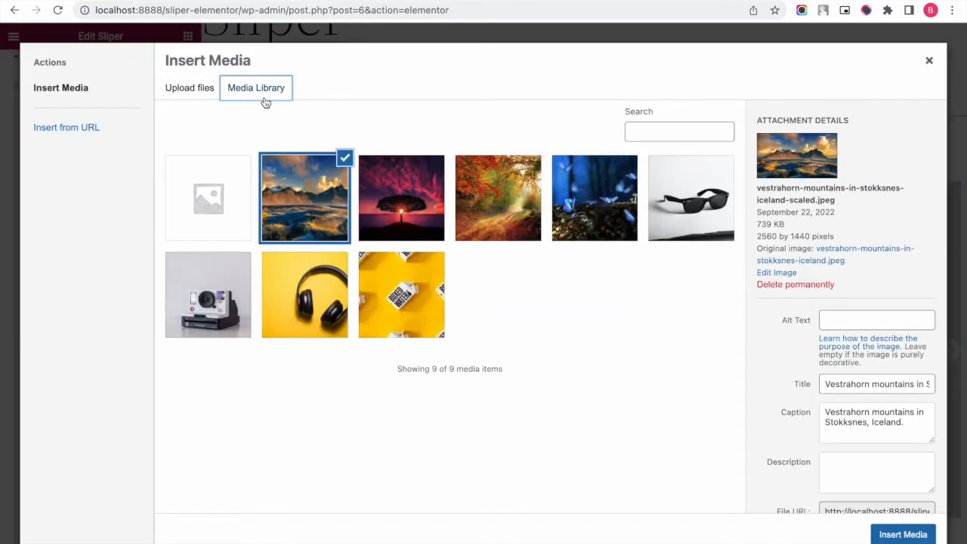
left_click(182, 97)
left_click(265, 98)
left_click(904, 535)
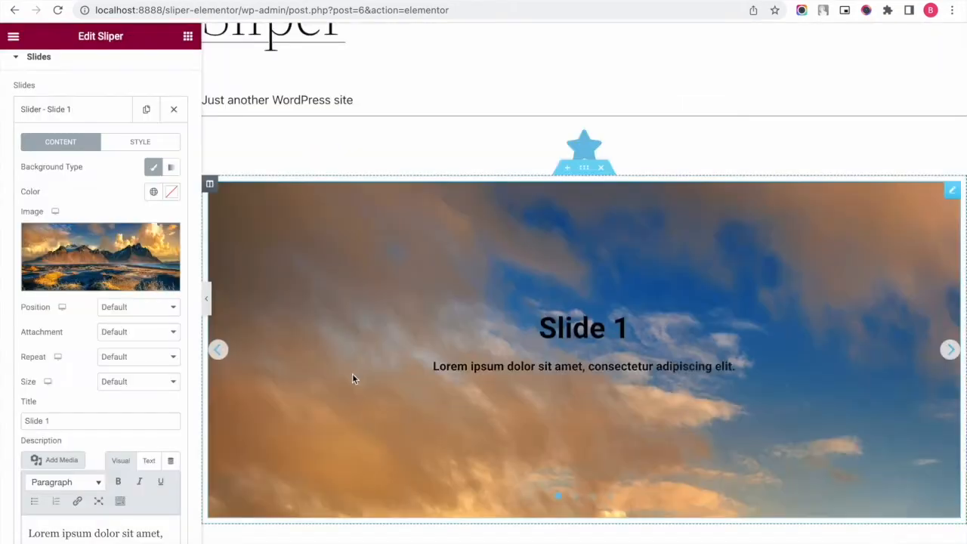
Set Slide 1's background image to Center Center position, No-repeat and Cover size, keeping the Default attachment.
left_click(156, 308)
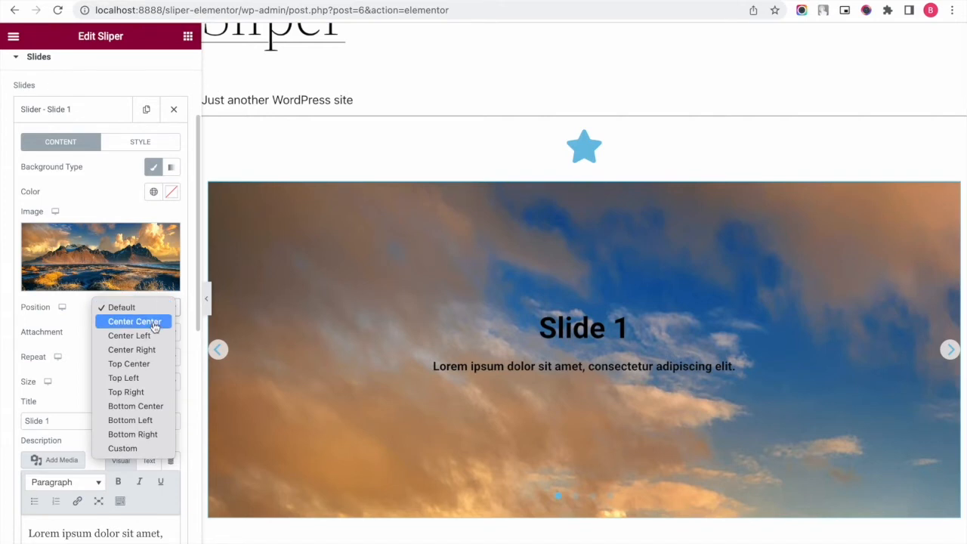
left_click(155, 322)
left_click(151, 337)
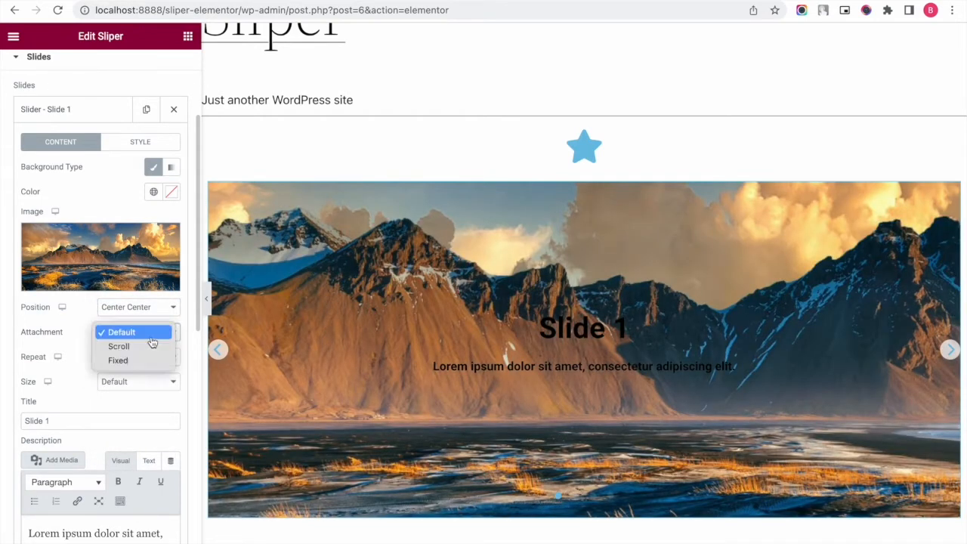
left_click(152, 340)
left_click(154, 357)
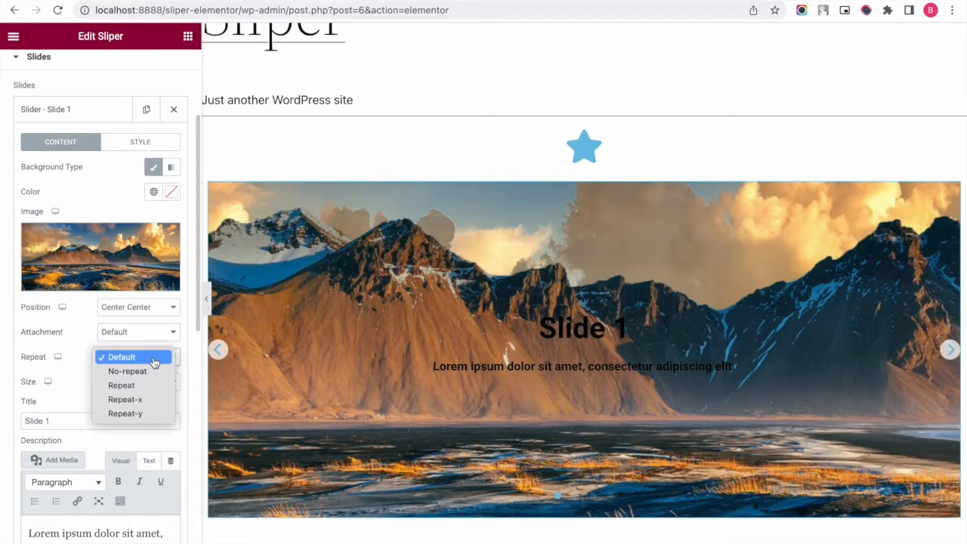
left_click(152, 372)
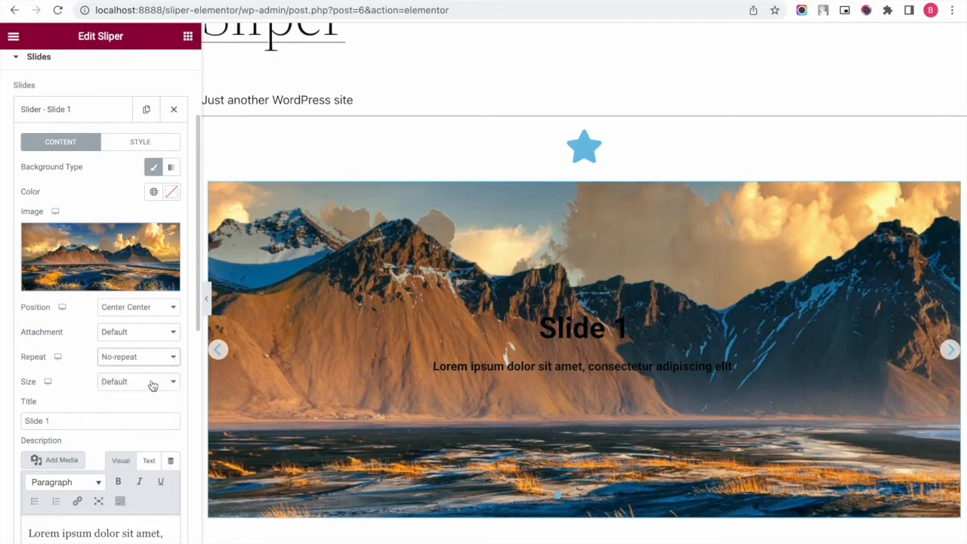
left_click(152, 387)
left_click(149, 411)
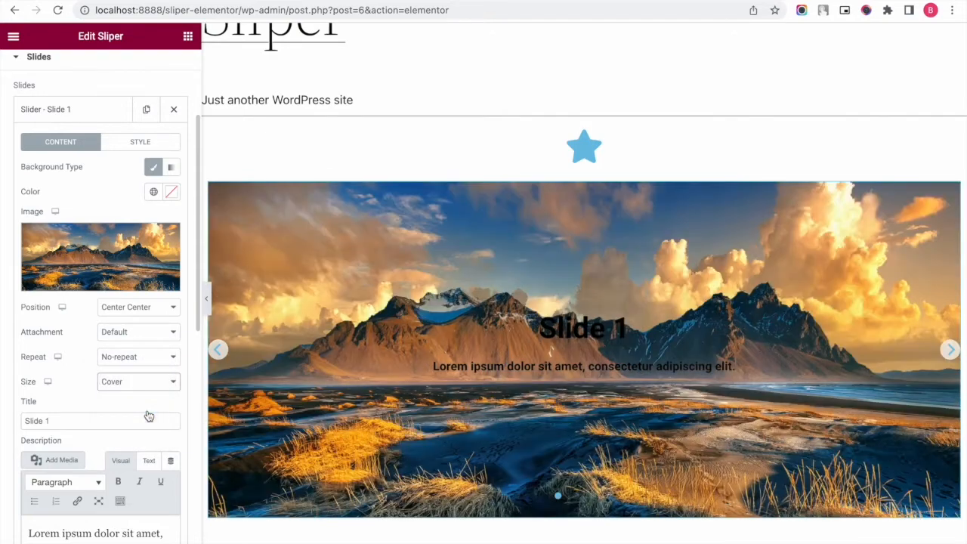
Examine Slide 1's title, description, button text, link and slide id fields.
scroll(76, 374, "down", 1)
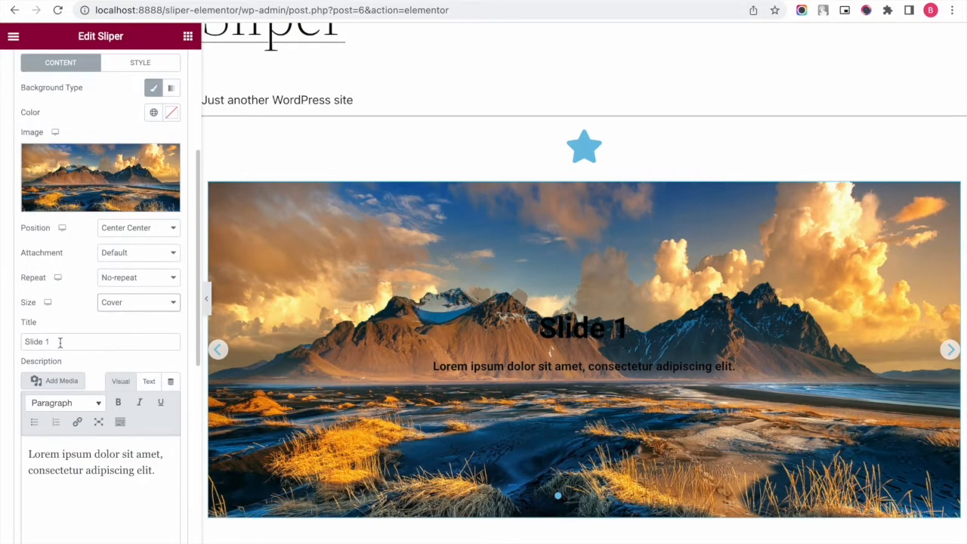
left_click_drag(60, 341, 21, 341)
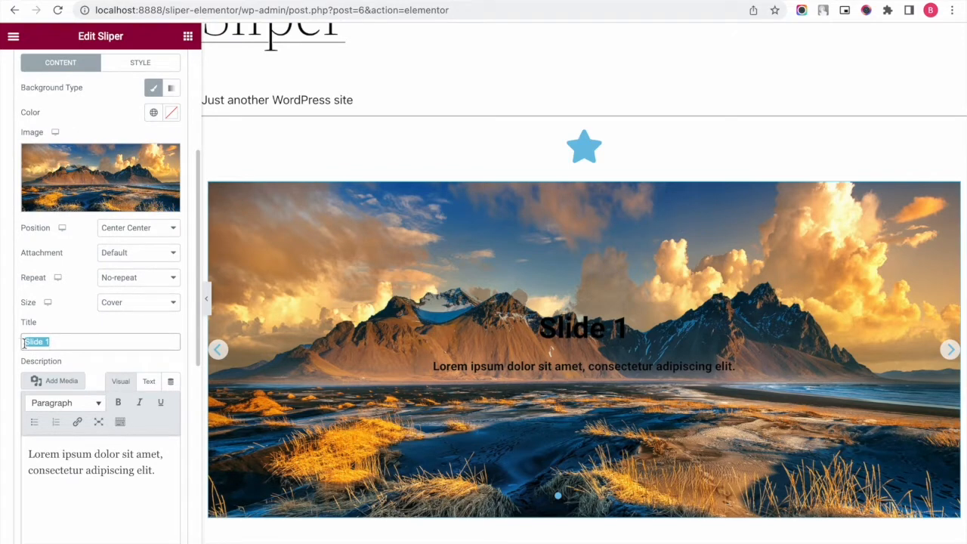
scroll(113, 347, "down", 1)
left_click(114, 421)
scroll(91, 393, "down", 3)
left_click_drag(71, 369, 14, 373)
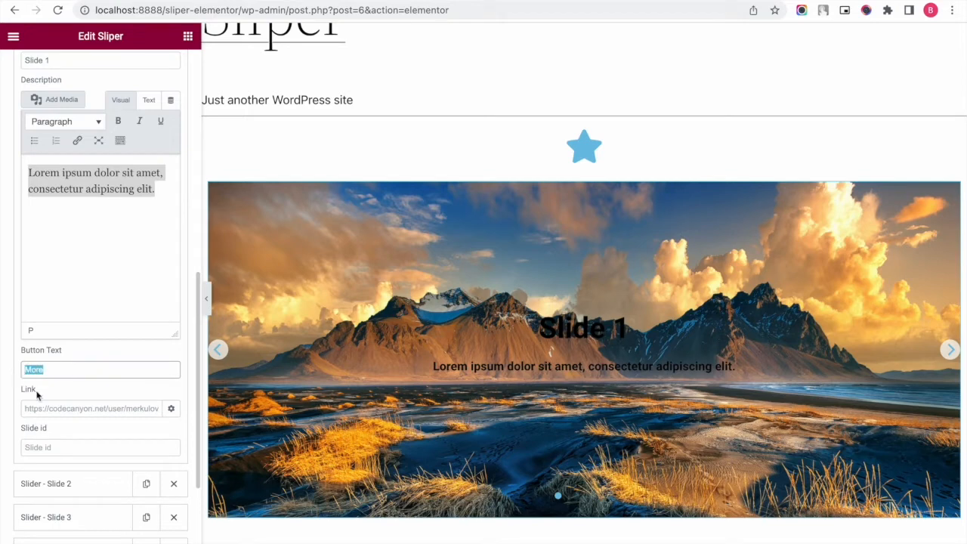
left_click(51, 410)
left_click(55, 447)
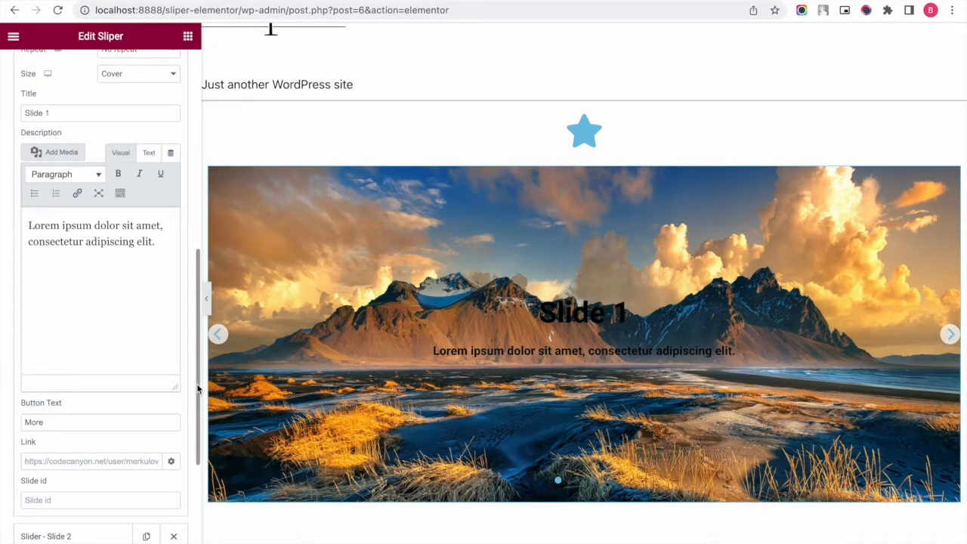
Change the slider's content source to Posts in the general settings.
left_click_drag(198, 388, 183, 144)
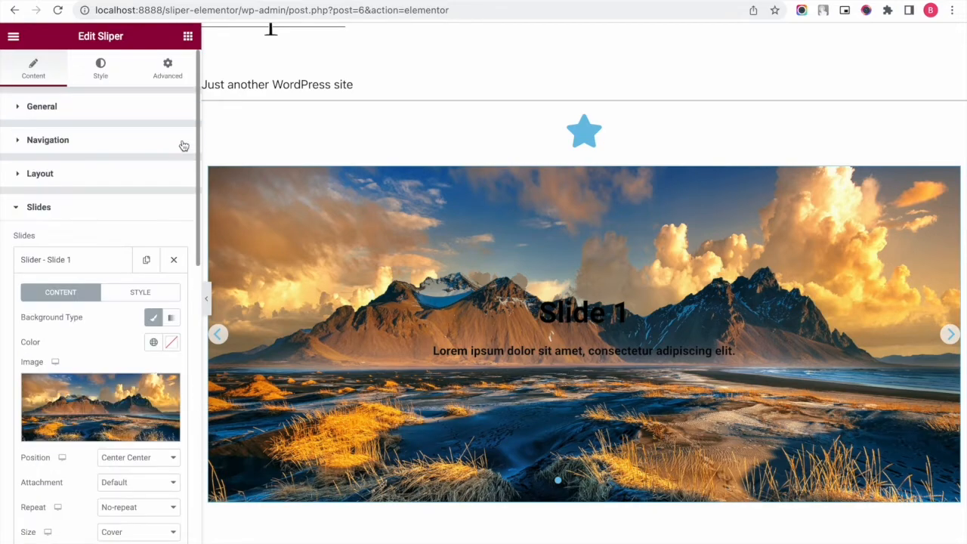
left_click(146, 116)
left_click(144, 141)
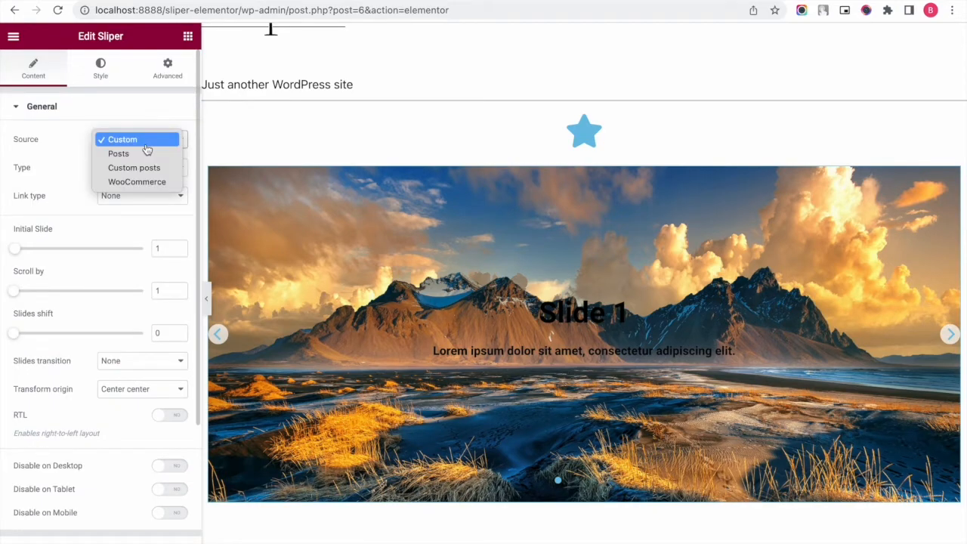
left_click(146, 155)
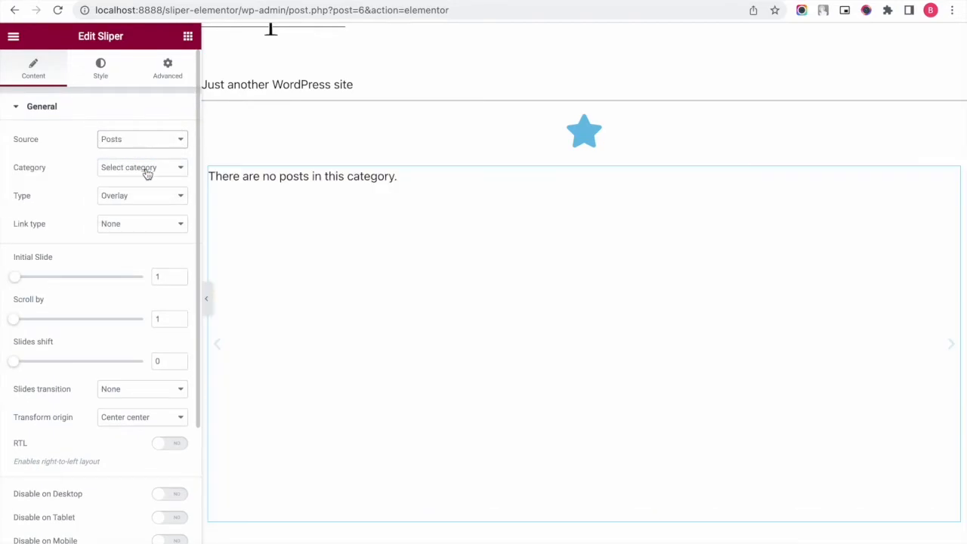
Load the slider with posts from the mountains category and switch the category to trees.
left_click(144, 168)
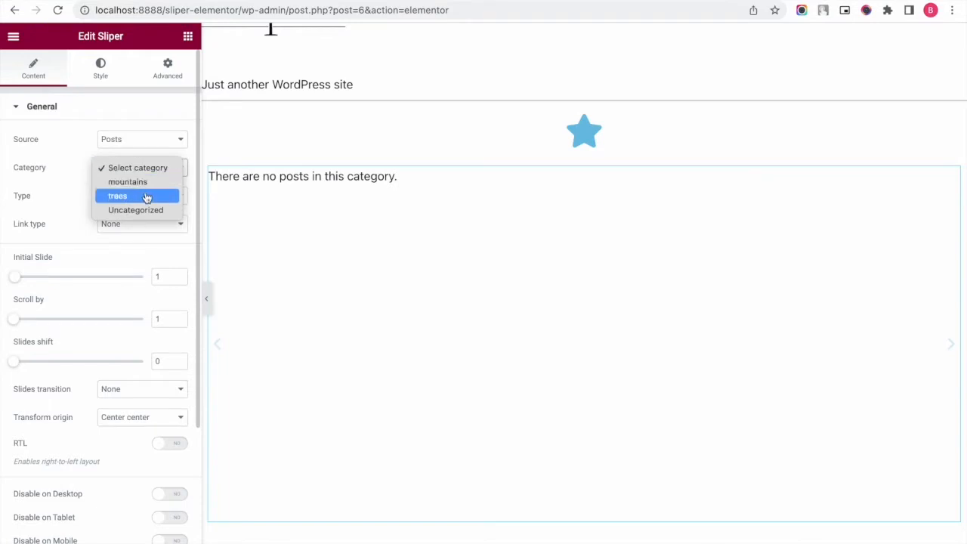
left_click(144, 184)
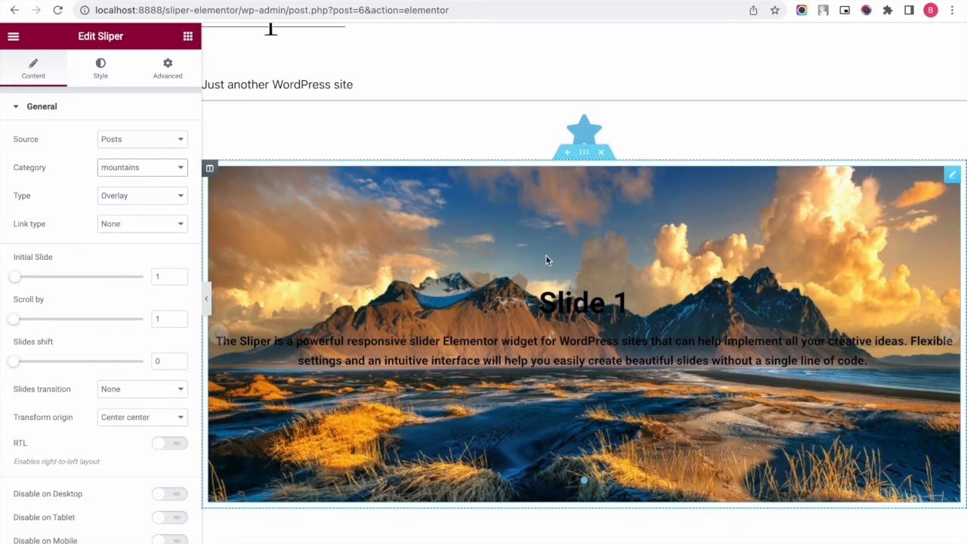
left_click(171, 169)
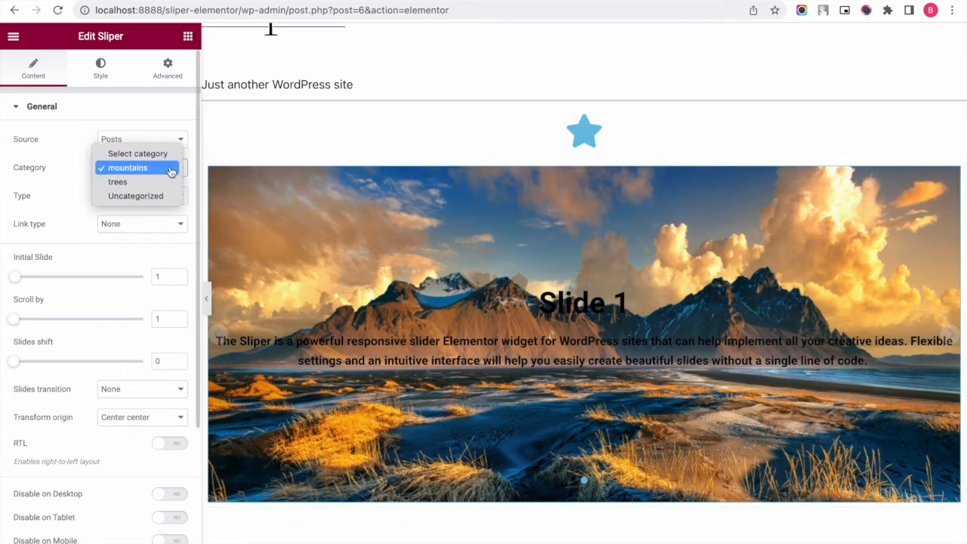
left_click(164, 181)
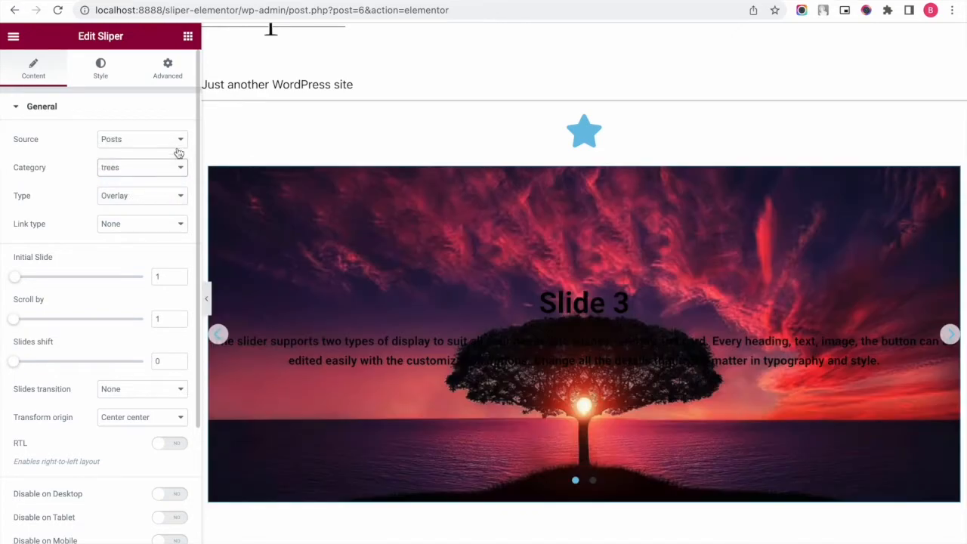
Change the slider's source to Custom posts, add Portfolio image 1 and Portfolio image2, and preview both slides.
left_click(181, 142)
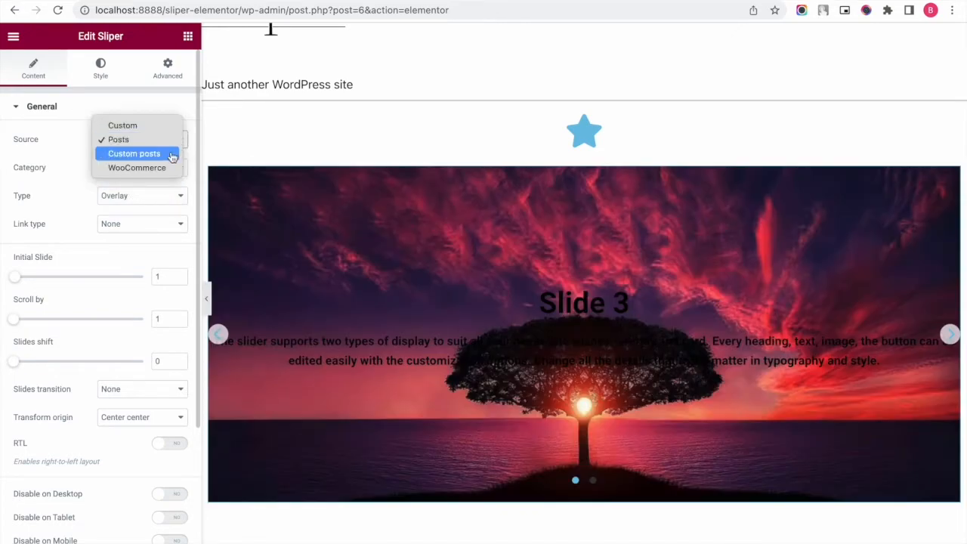
left_click(171, 154)
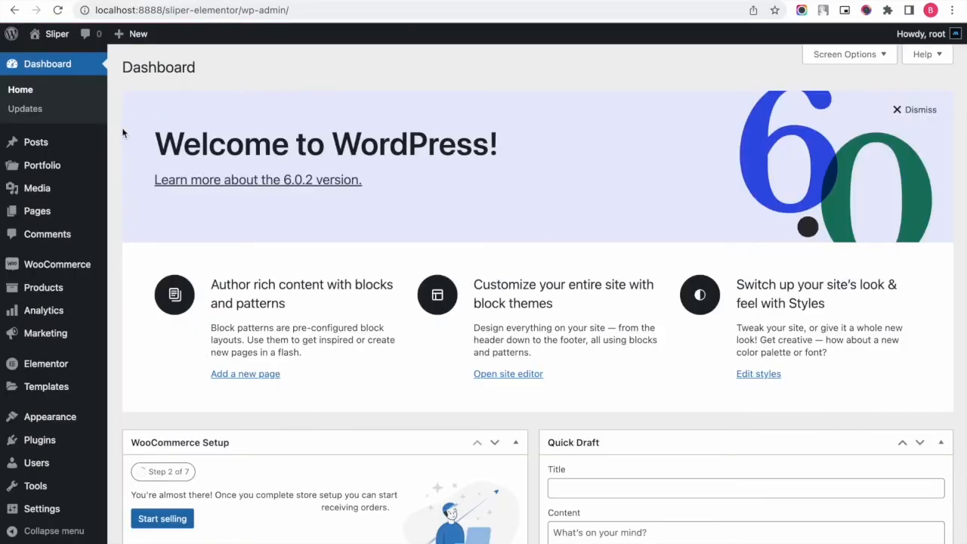
left_click(43, 166)
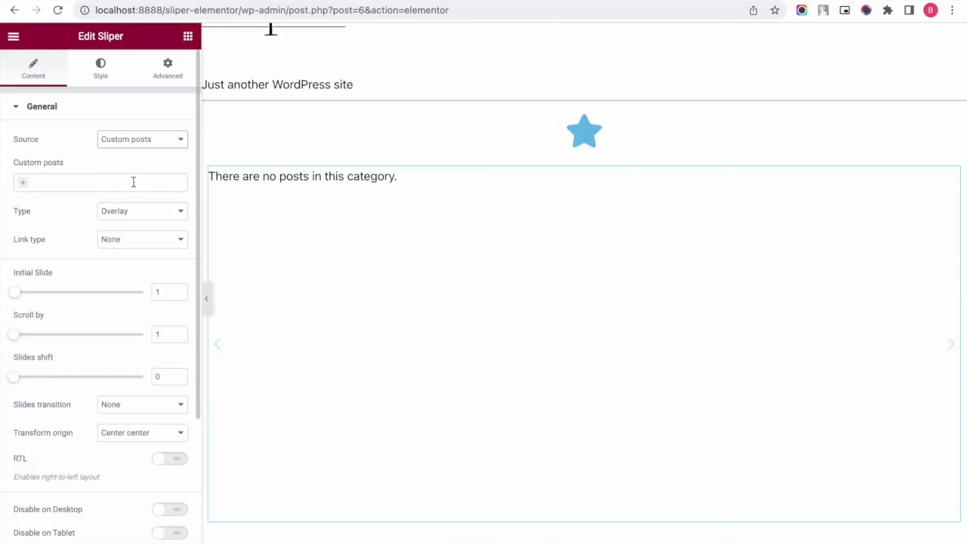
left_click(133, 182)
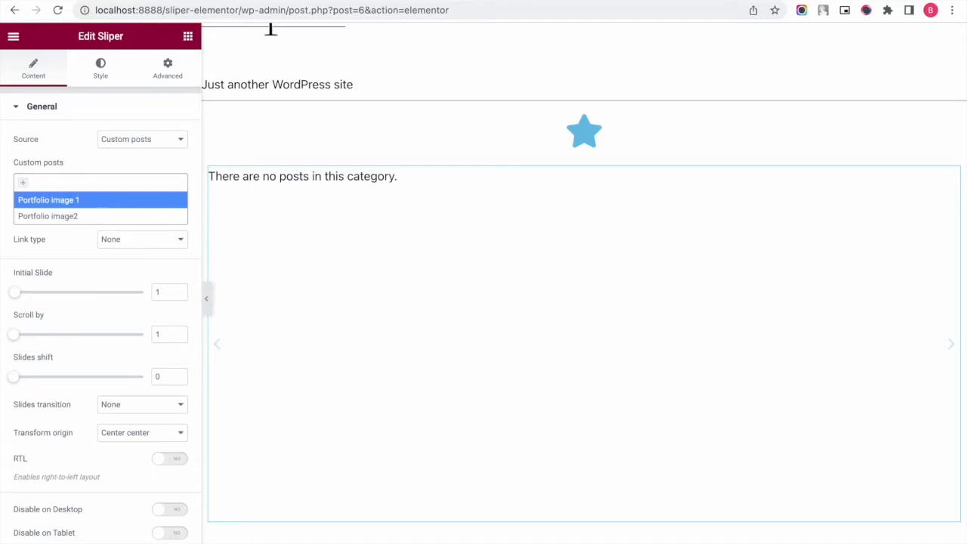
left_click(94, 201)
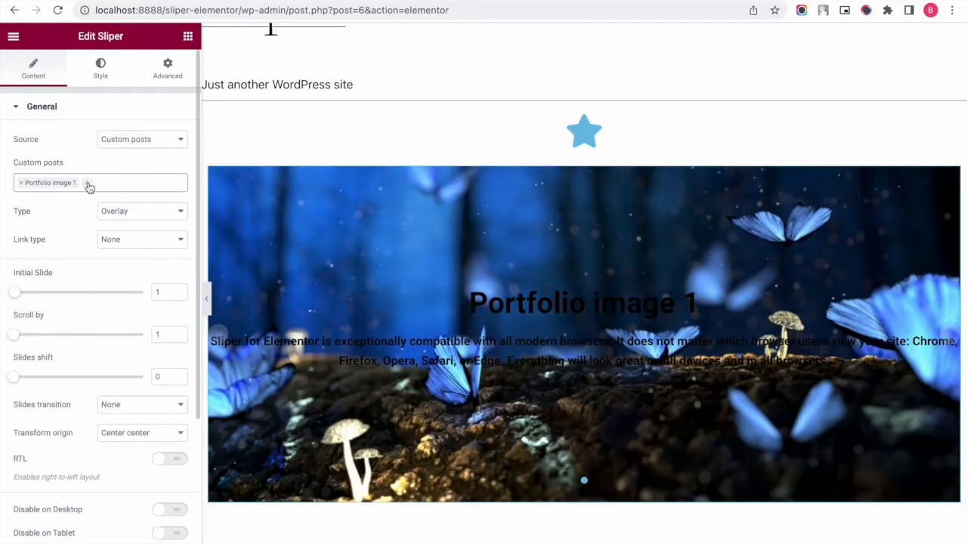
left_click(89, 186)
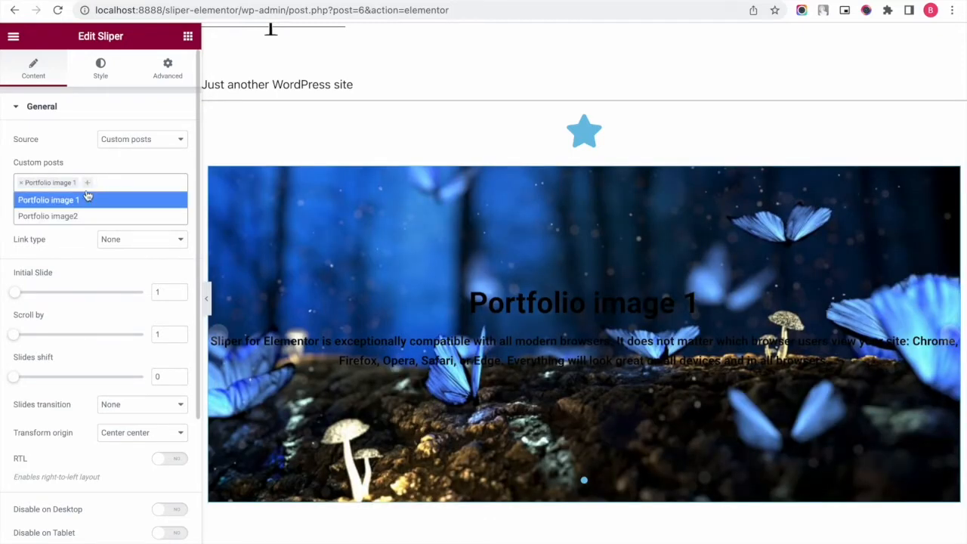
left_click(81, 215)
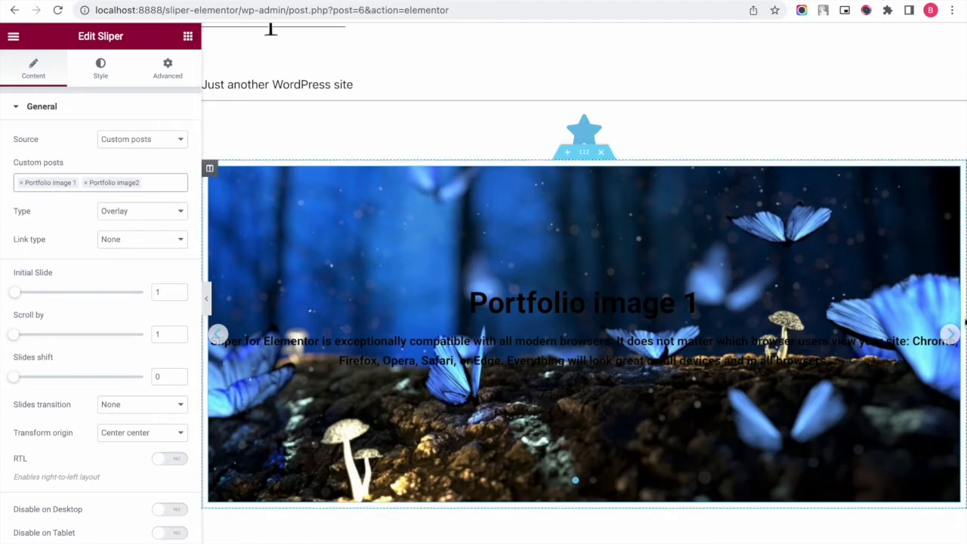
left_click(950, 335)
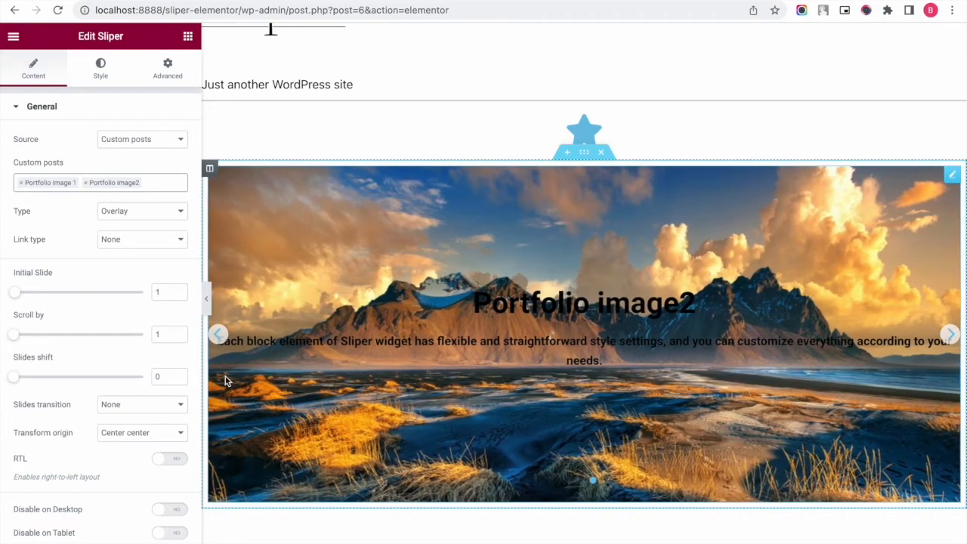
left_click(218, 337)
Set the slider's source to WooCommerce, try the technics category, and select the products category.
left_click(168, 141)
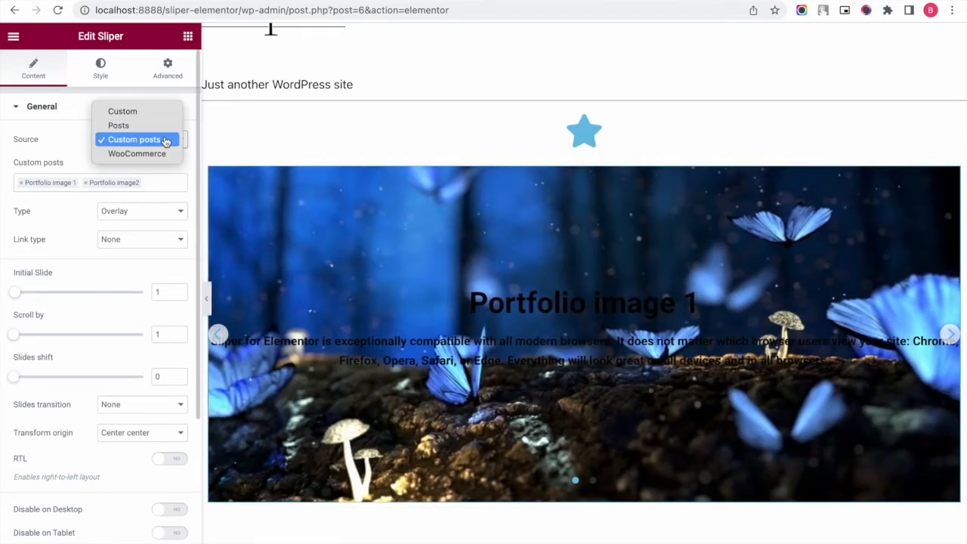
left_click(164, 155)
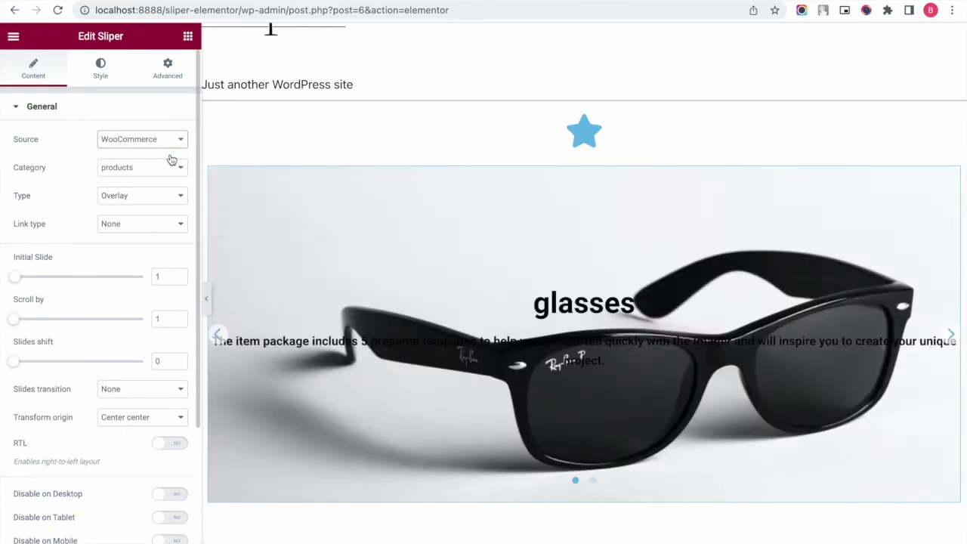
left_click(177, 172)
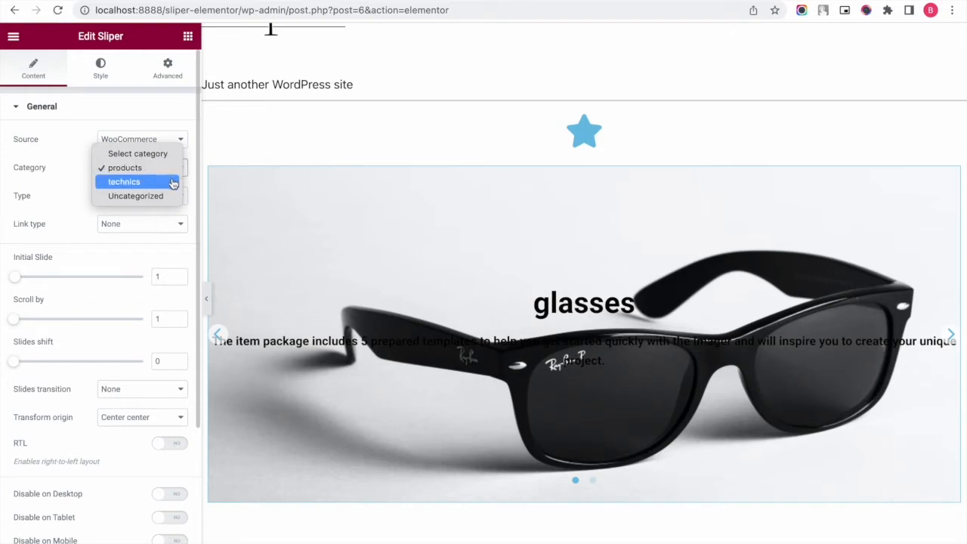
left_click(173, 182)
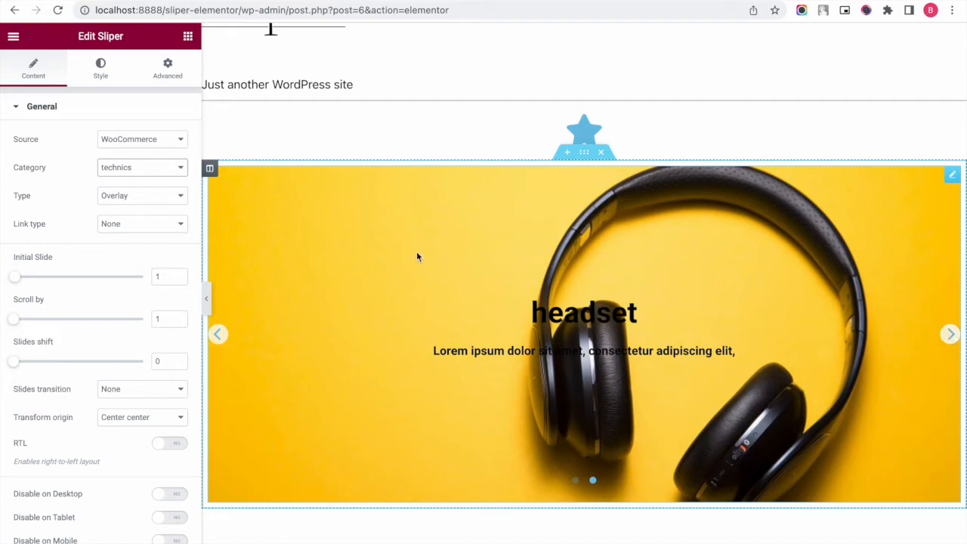
left_click(179, 173)
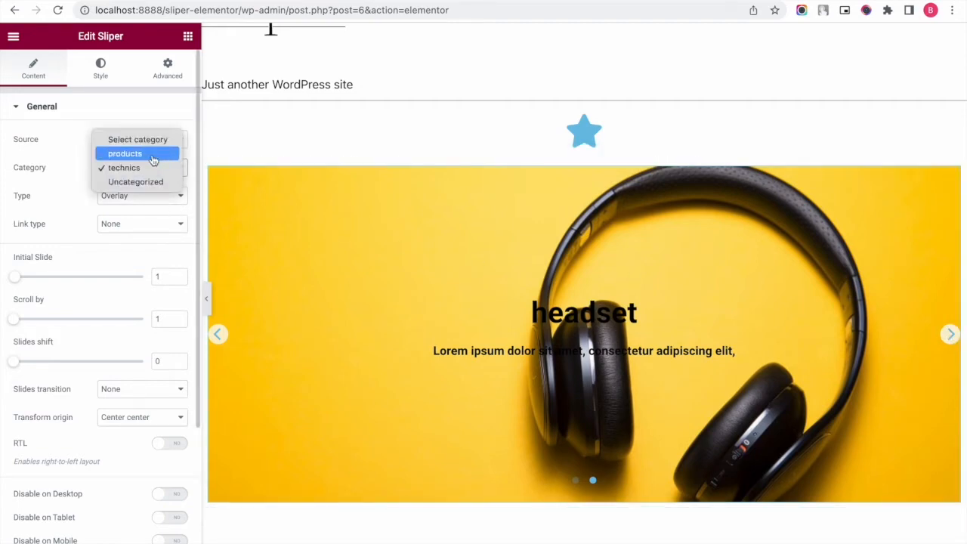
left_click(151, 155)
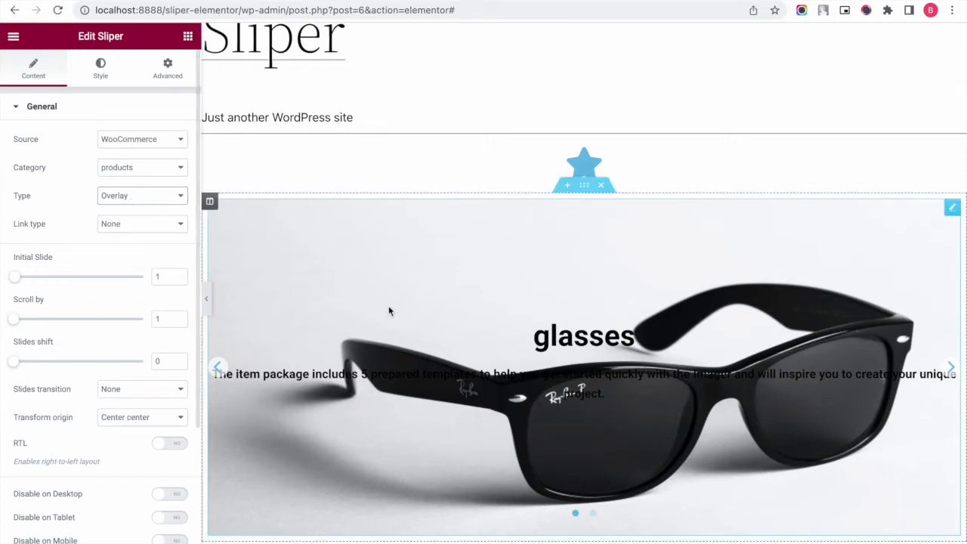
Change the slide type to Card and set the image height to 43% in the Background style settings.
left_click(185, 198)
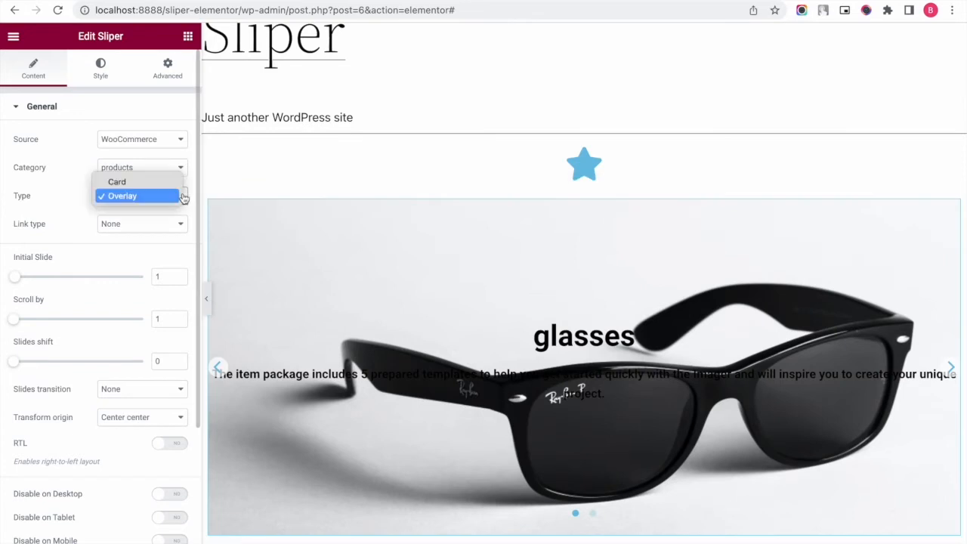
left_click(164, 184)
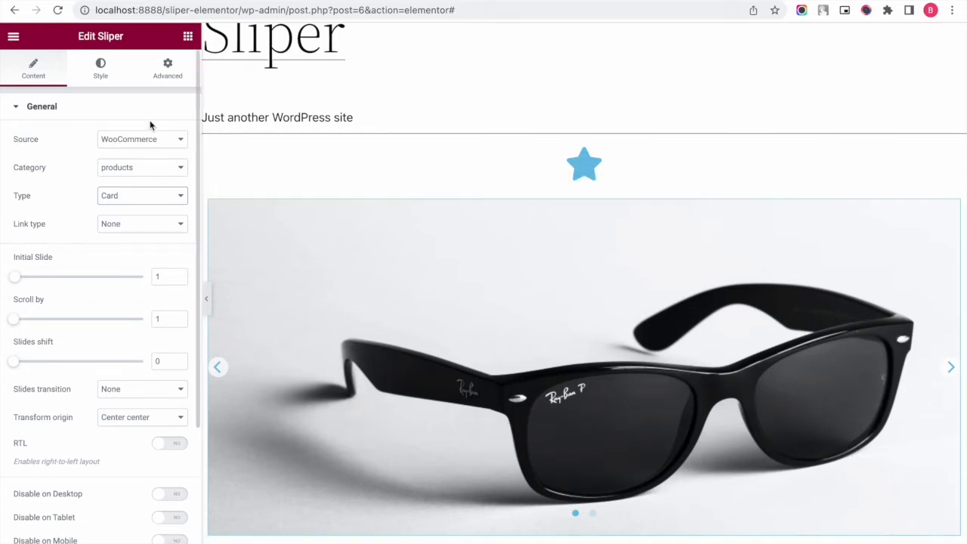
left_click(101, 76)
scroll(98, 464, "down", 4)
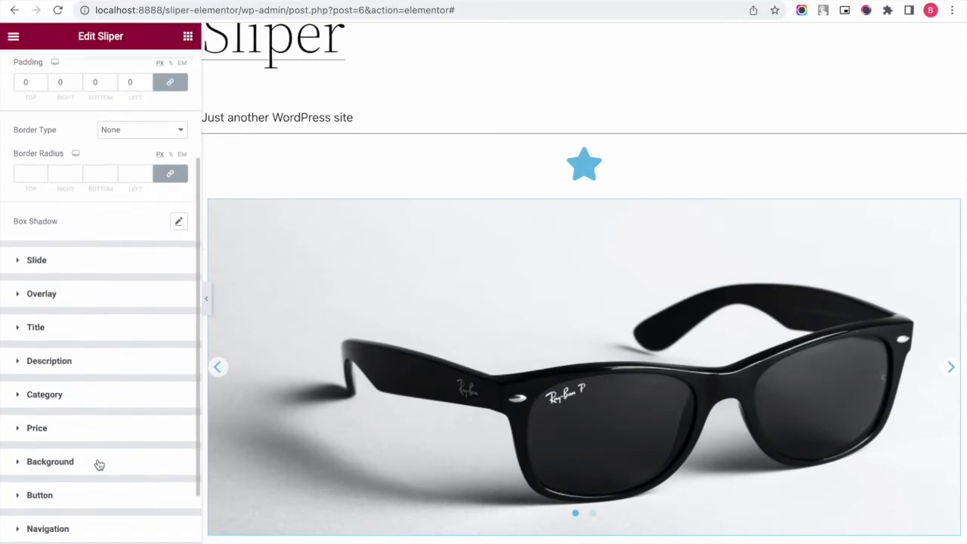
left_click(88, 395)
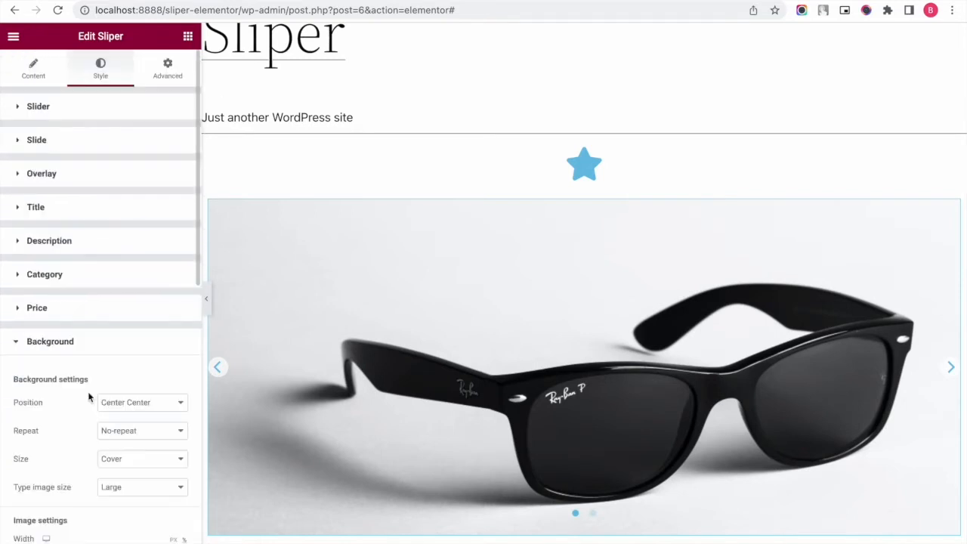
scroll(91, 368, "down", 2)
scroll(90, 365, "down", 1)
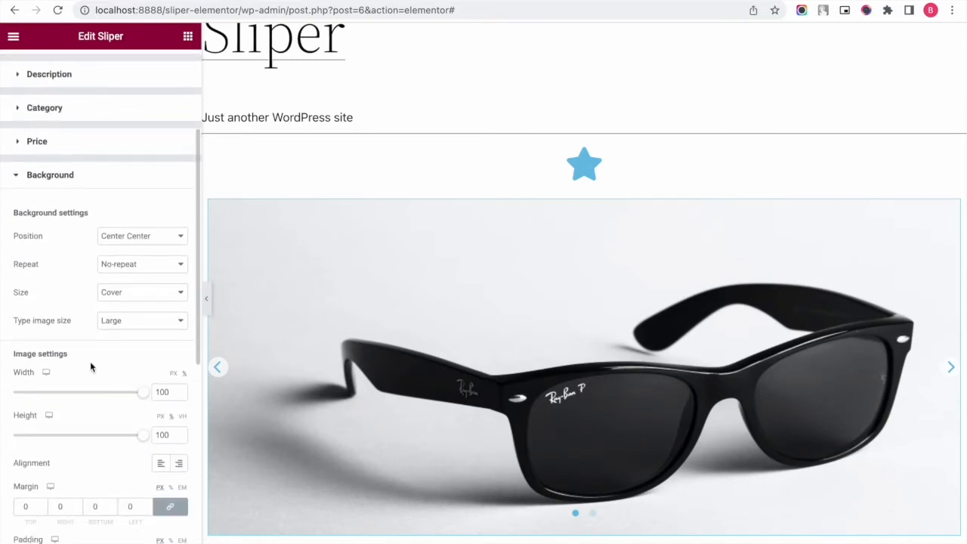
left_click_drag(146, 440, 74, 442)
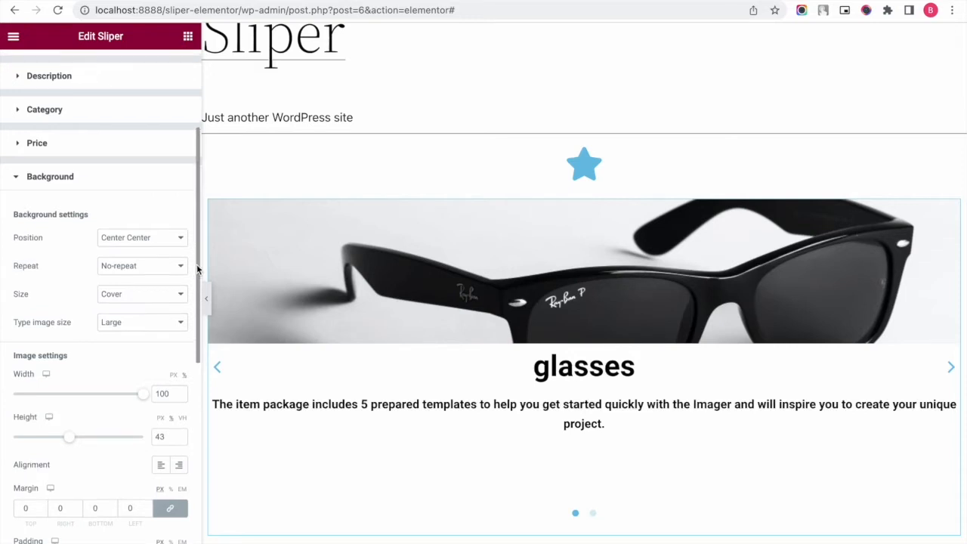
Increase the overall slider height to 1037 px in the Slider style settings.
left_click_drag(199, 270, 199, 166)
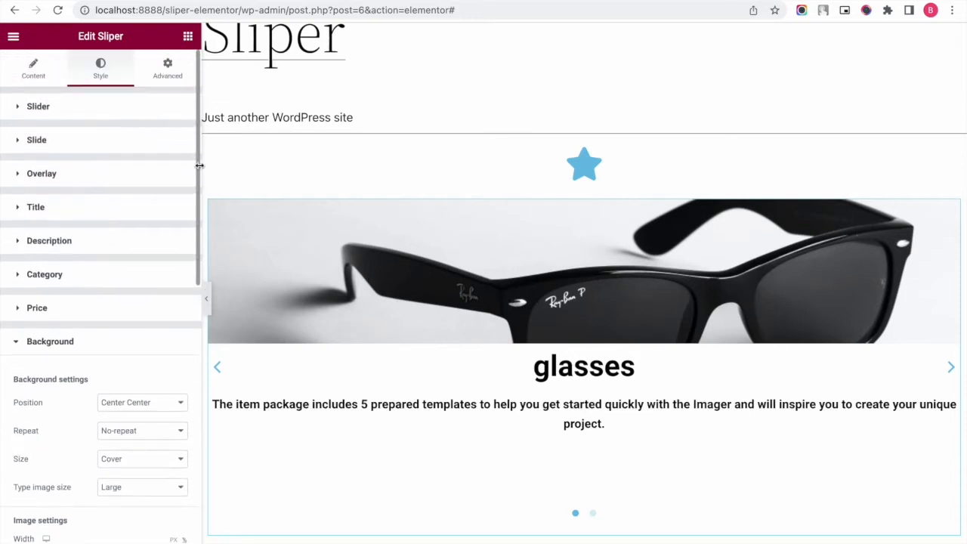
left_click(93, 115)
left_click_drag(45, 201, 80, 203)
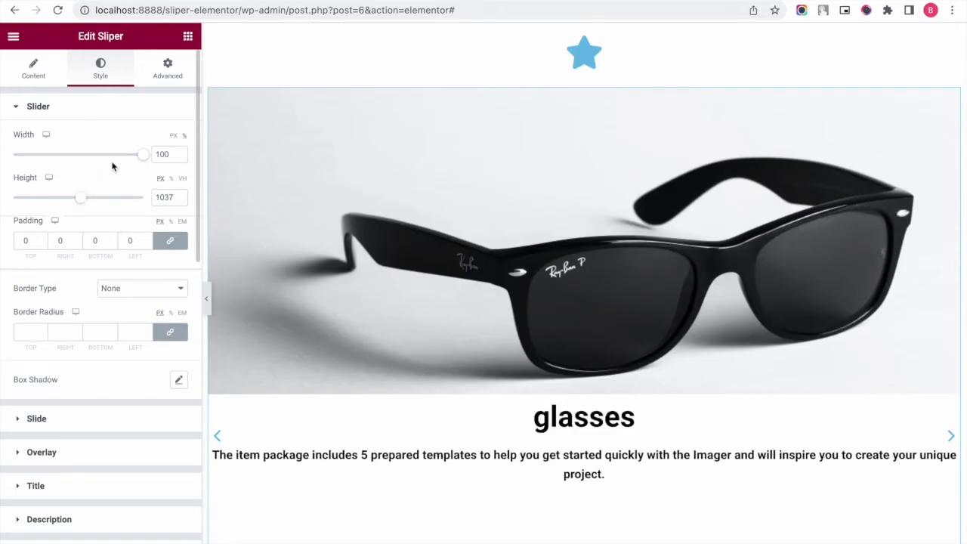
Try the None, Box and Title link types for the product slides.
left_click(33, 71)
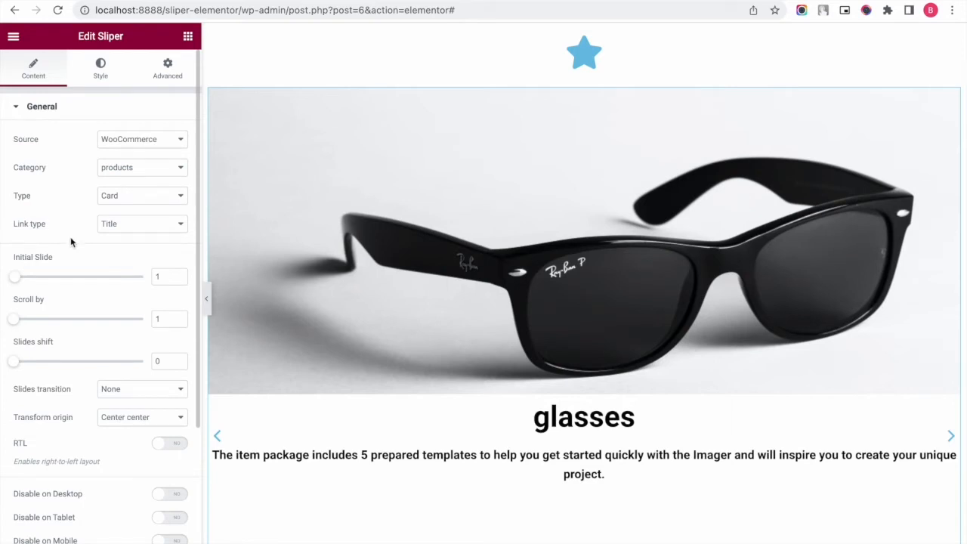
left_click(131, 226)
left_click(181, 234)
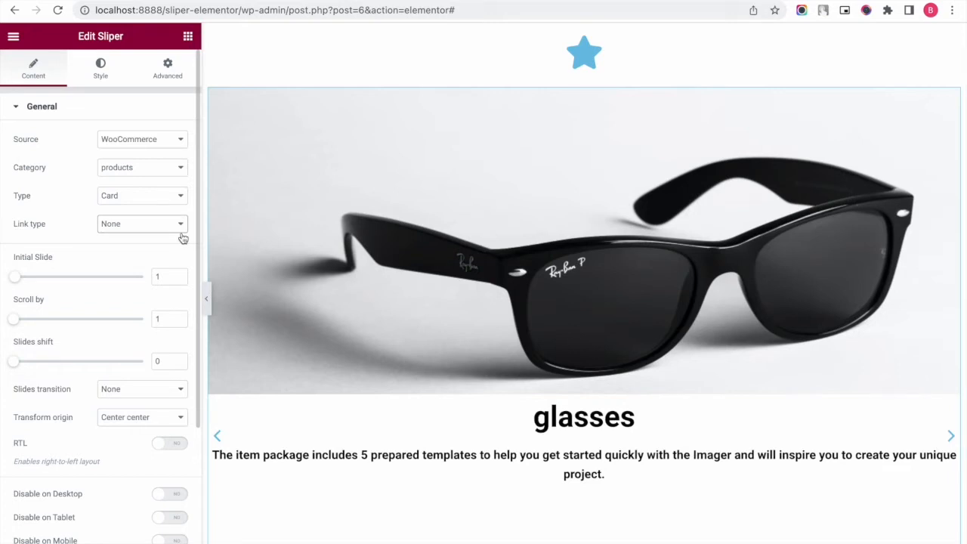
left_click(182, 227)
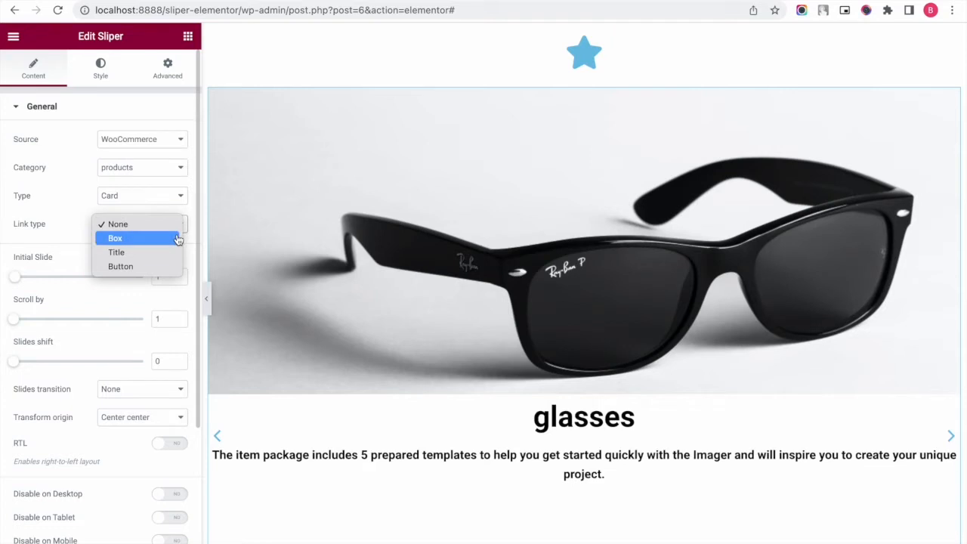
left_click(178, 239)
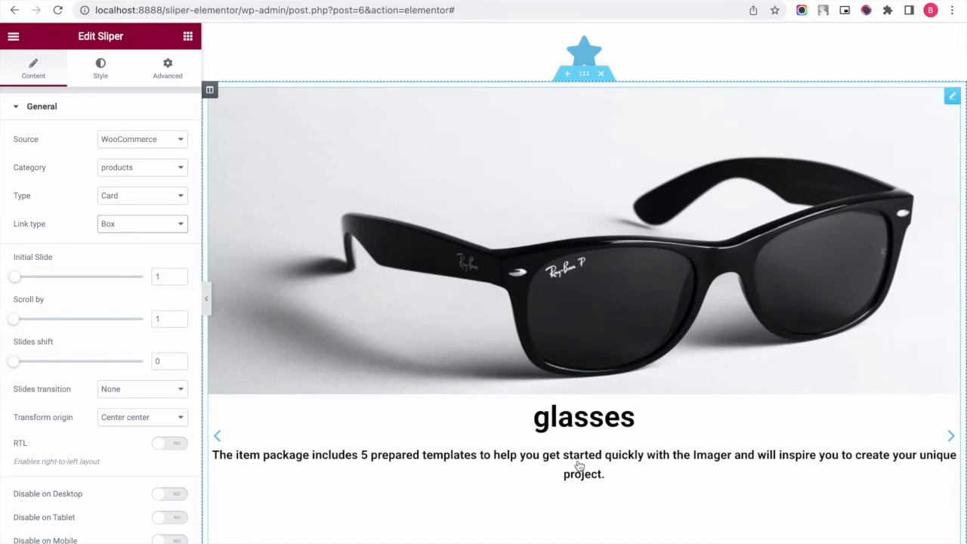
left_click(159, 224)
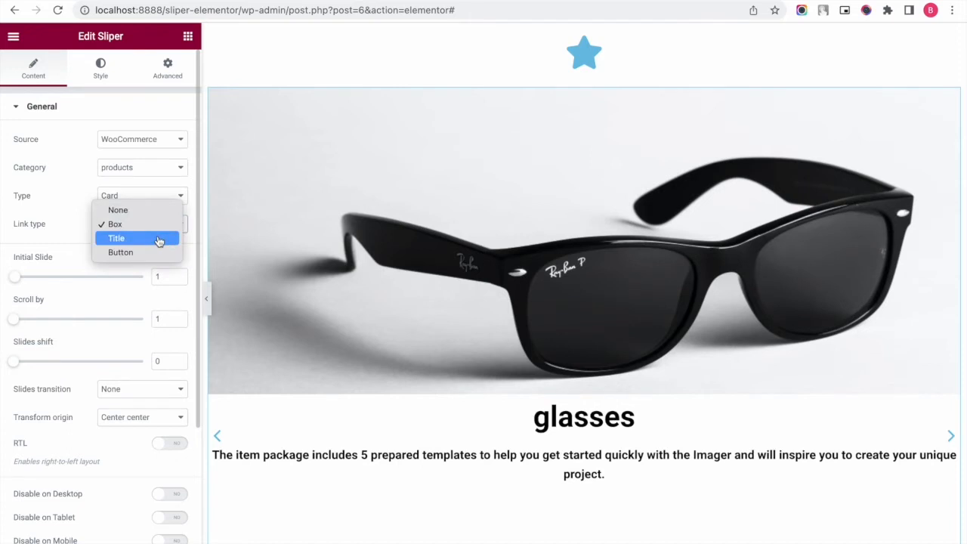
left_click(158, 240)
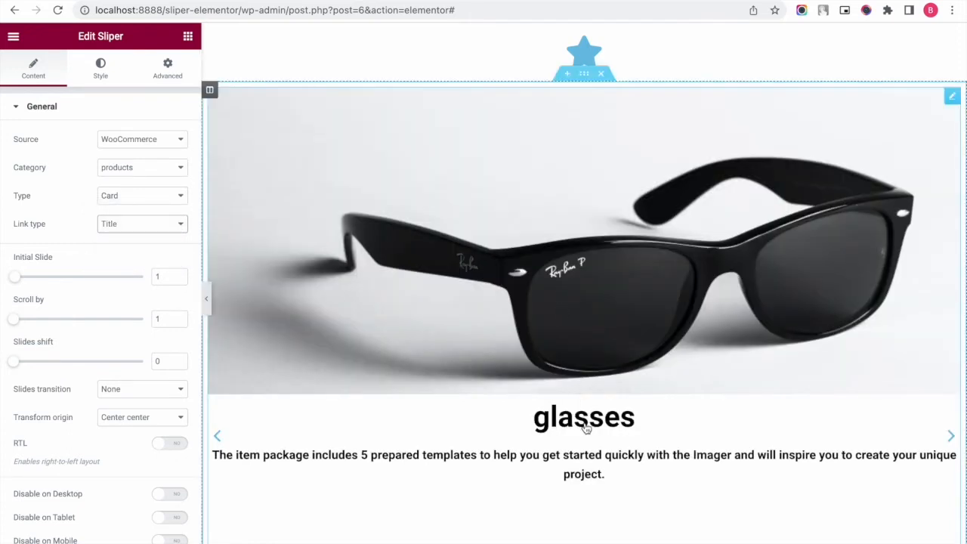
Set the slides' link type to Button, keeping More as the button text.
left_click(150, 226)
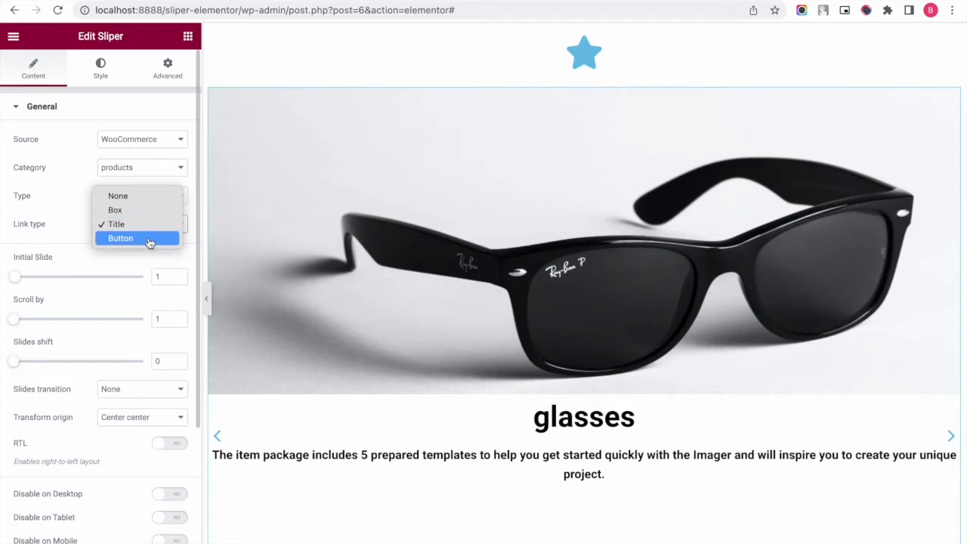
left_click(149, 240)
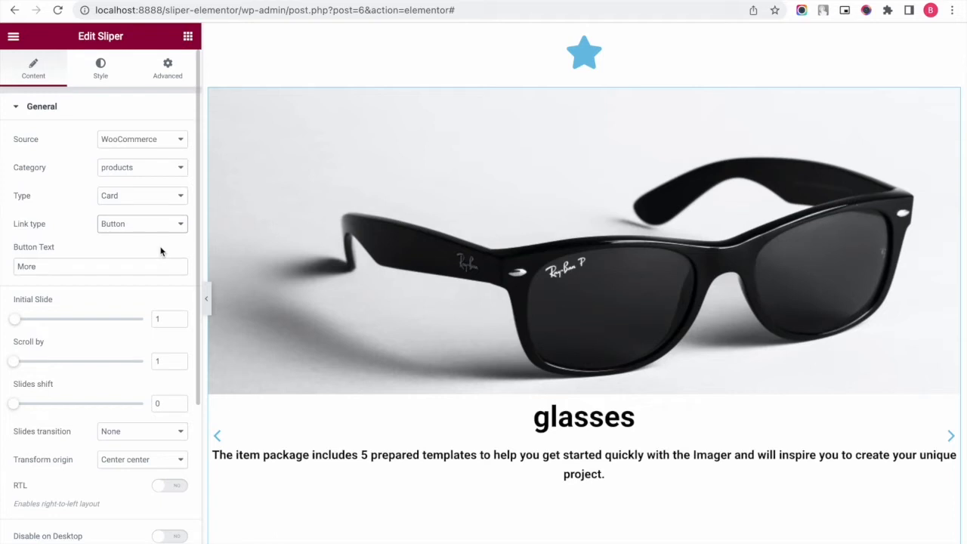
scroll(160, 251, "down", 3)
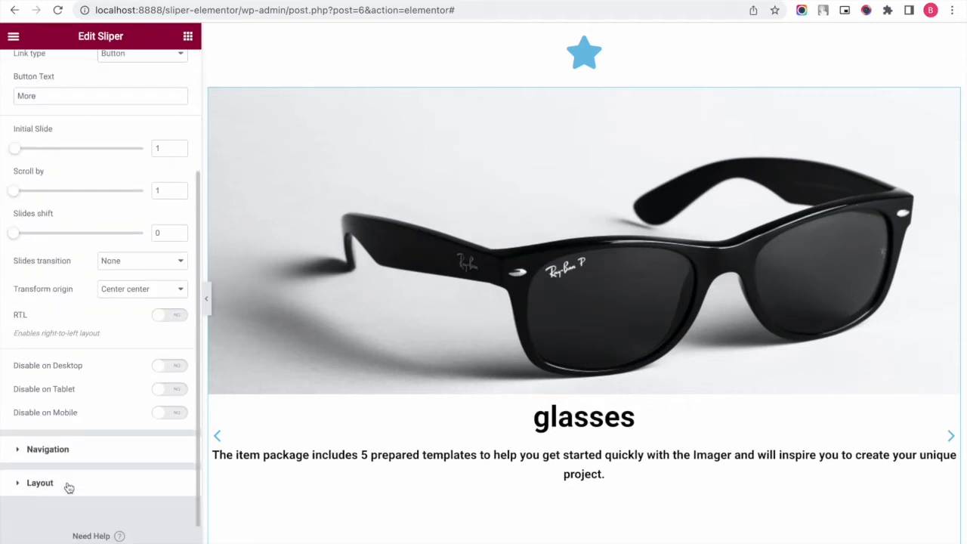
Add a new item to the slider's layout list and set it to Button.
left_click(68, 488)
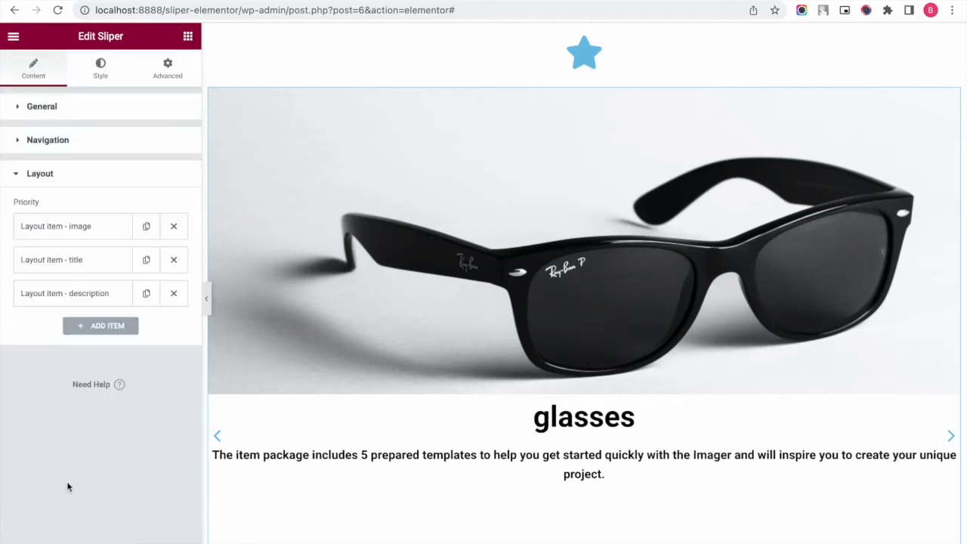
left_click(108, 330)
left_click(127, 363)
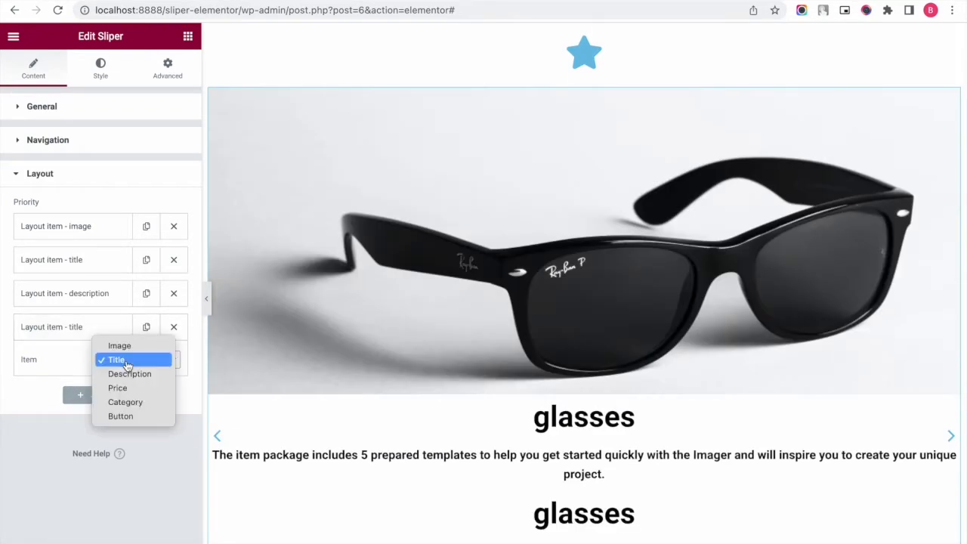
left_click(130, 418)
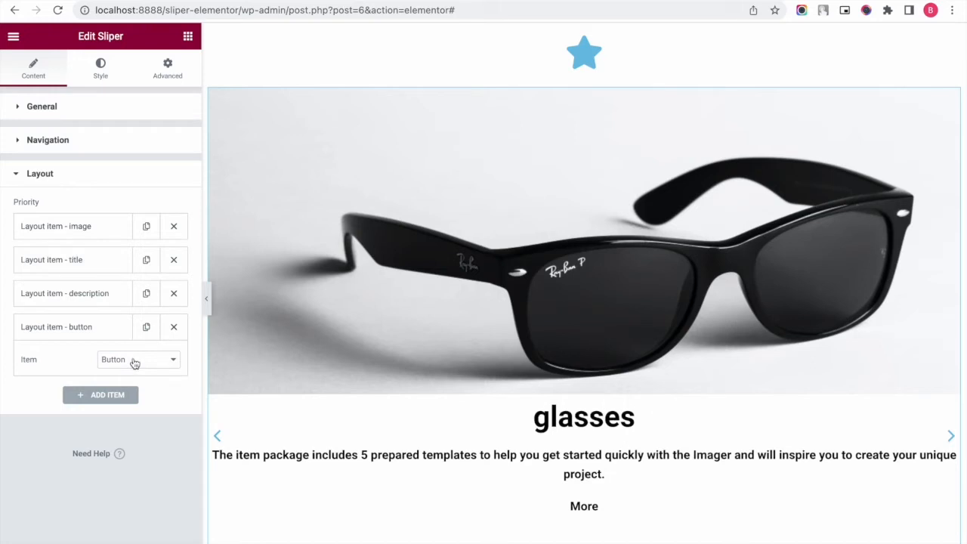
Add two more layout items, one set to Price and one set to Category.
left_click(119, 401)
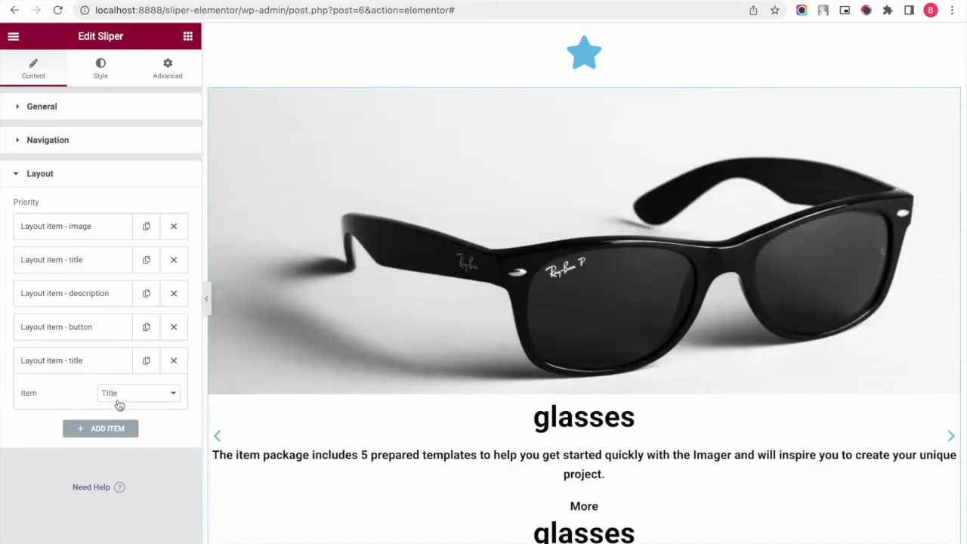
left_click(119, 400)
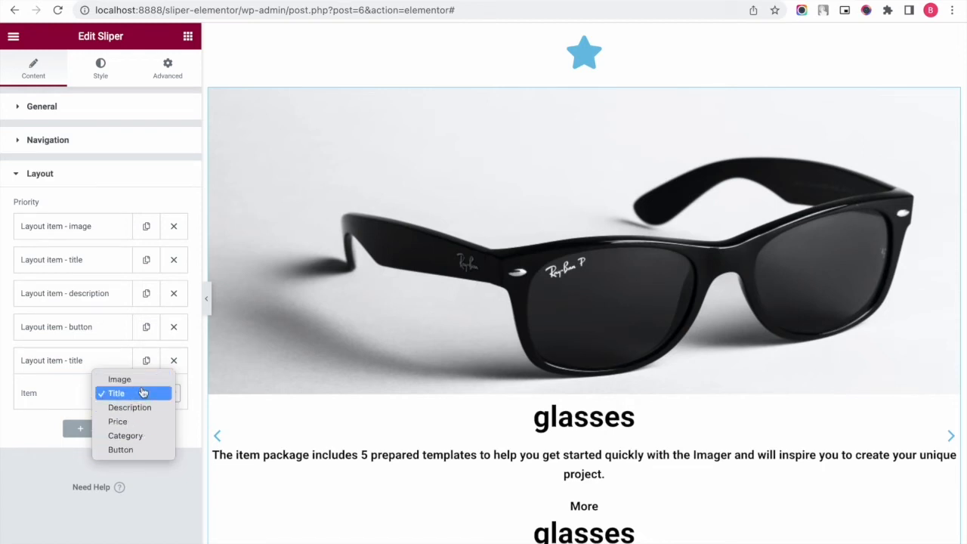
left_click(149, 428)
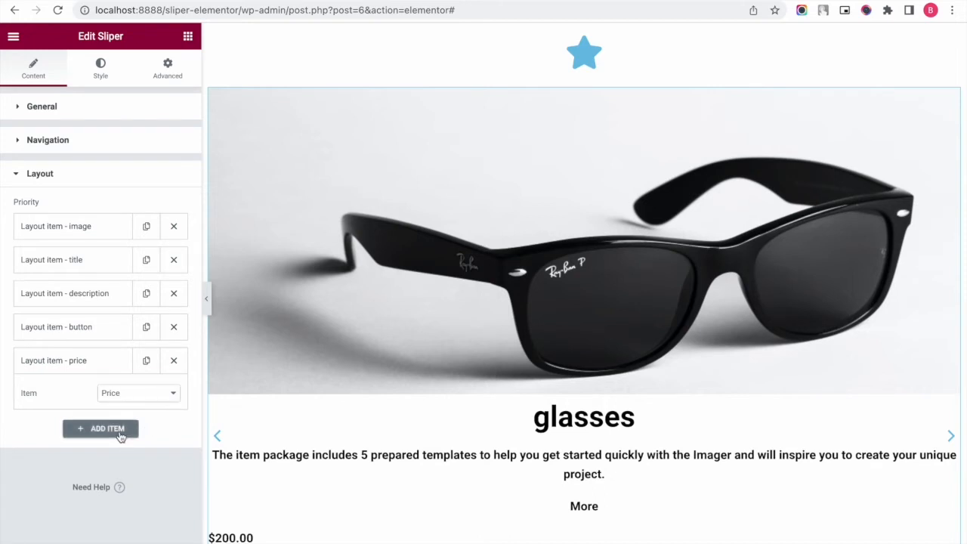
left_click(119, 429)
left_click(141, 430)
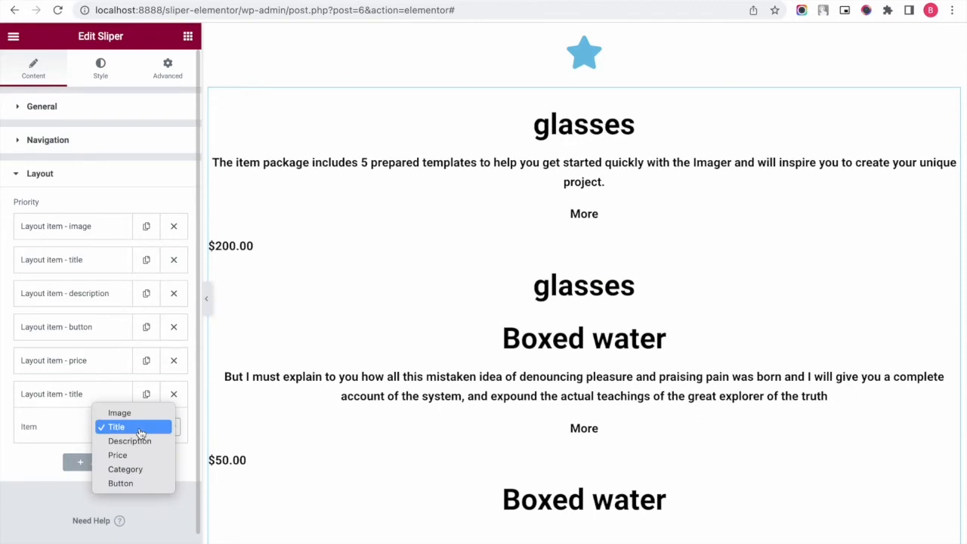
left_click(138, 473)
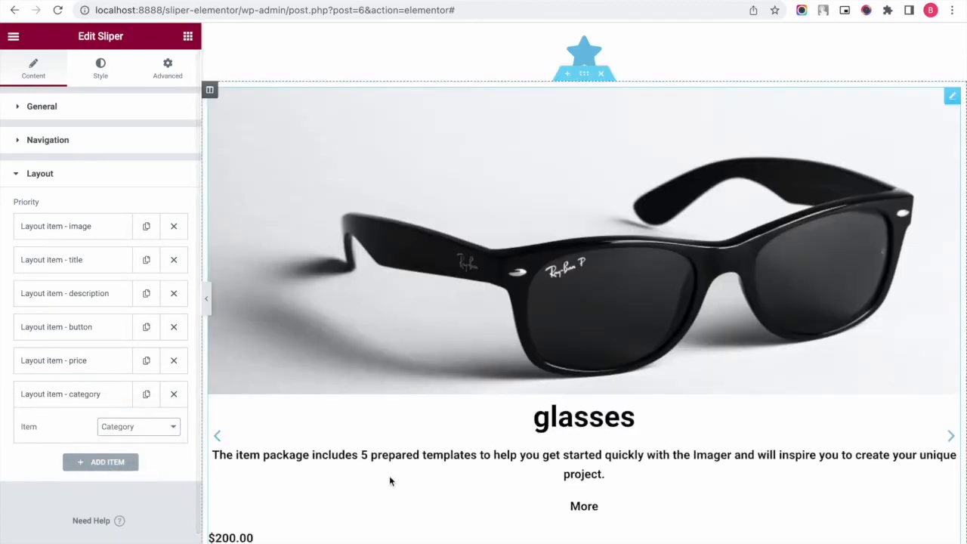
scroll(524, 488, "down", 1)
scroll(523, 489, "down", 1)
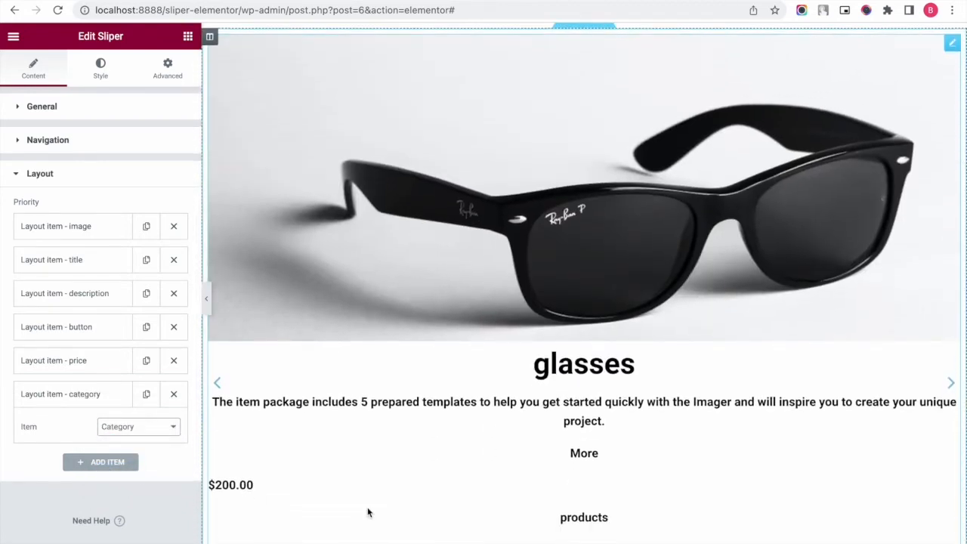
Remove the category and price layout items, and try the description above the title before restoring their order.
left_click(174, 394)
left_click(176, 363)
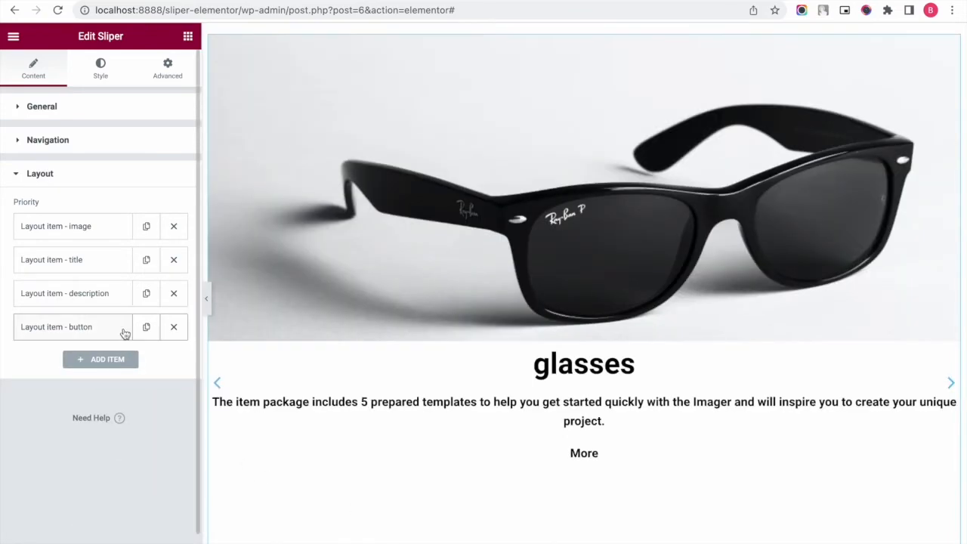
left_click_drag(111, 300, 111, 221)
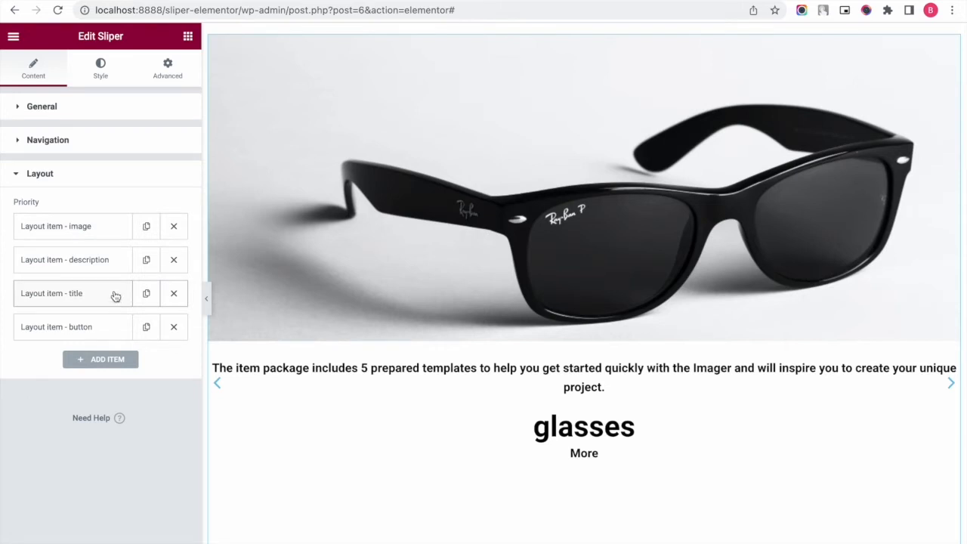
left_click_drag(114, 298, 114, 261)
Try the Slide Right and Slide Down slides transitions in the General settings, and settle on Jello.
left_click(89, 119)
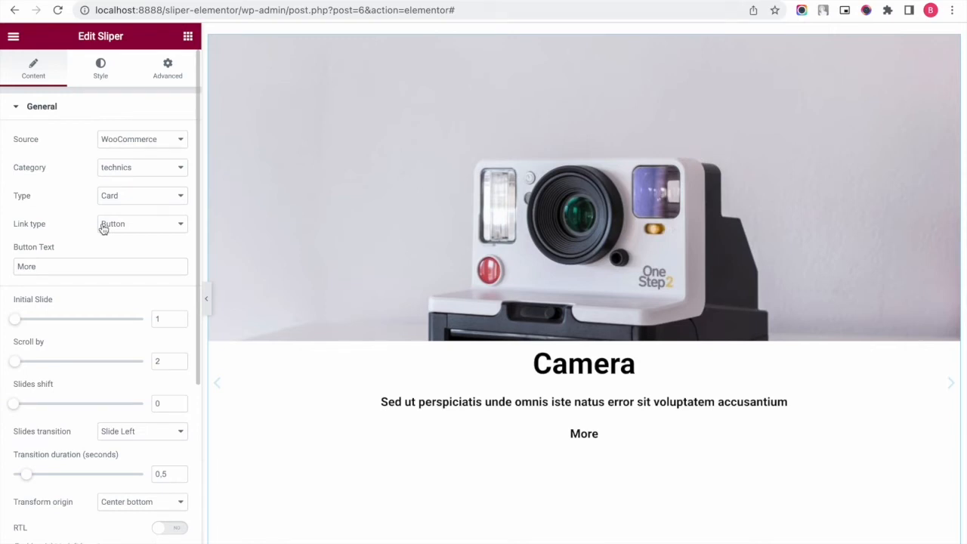
scroll(113, 314, "down", 1)
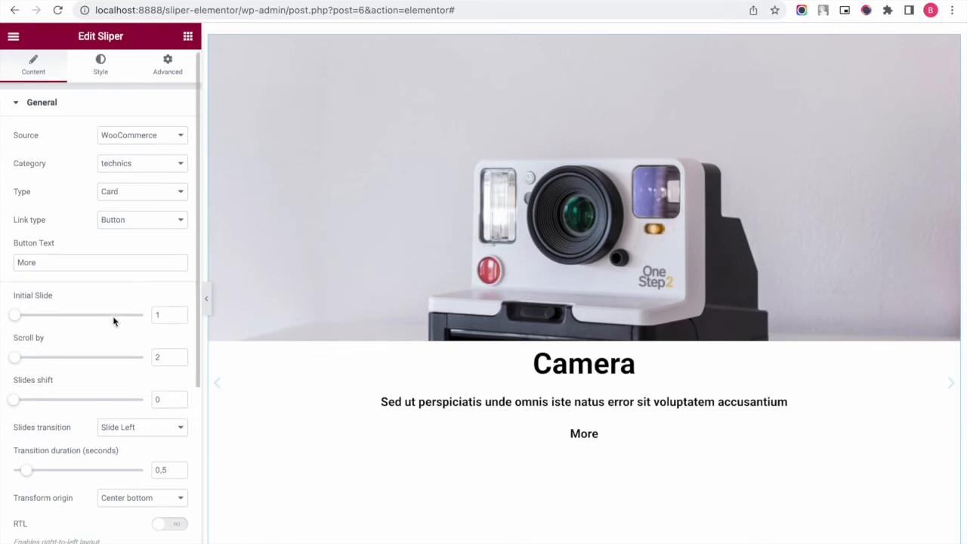
scroll(112, 316, "down", 3)
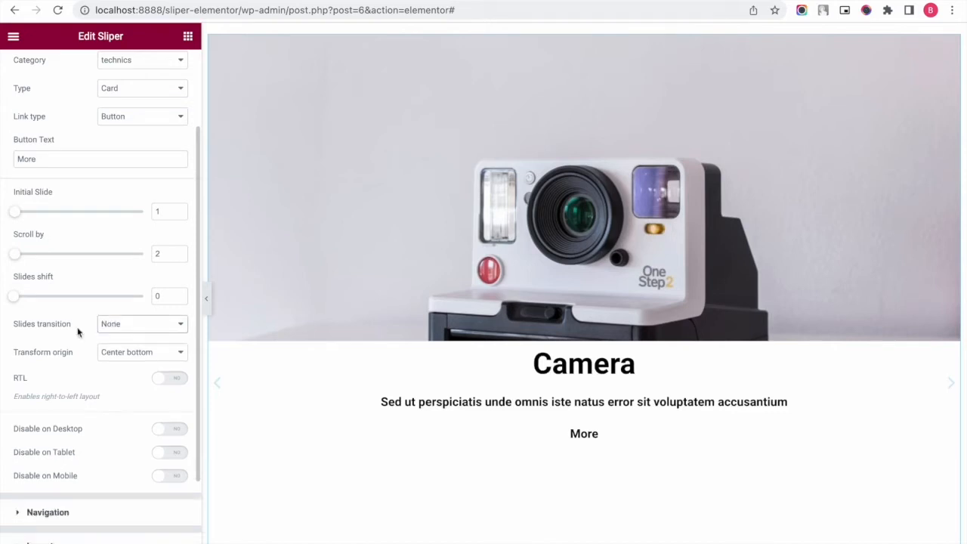
left_click(139, 326)
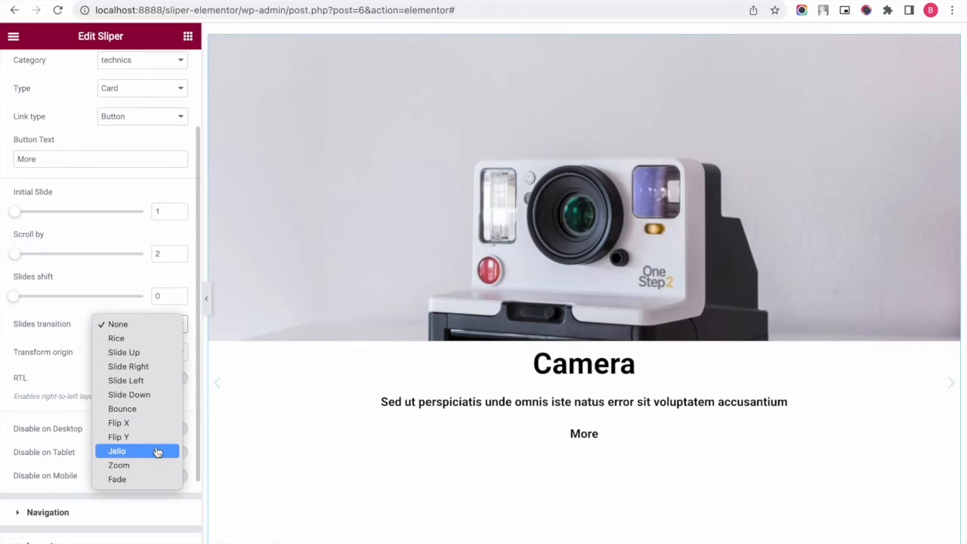
left_click(159, 366)
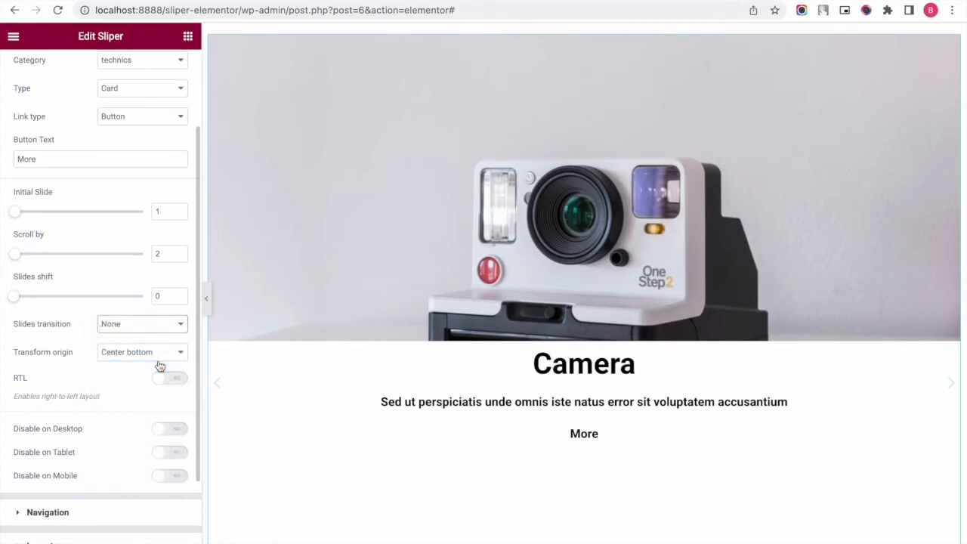
left_click(162, 323)
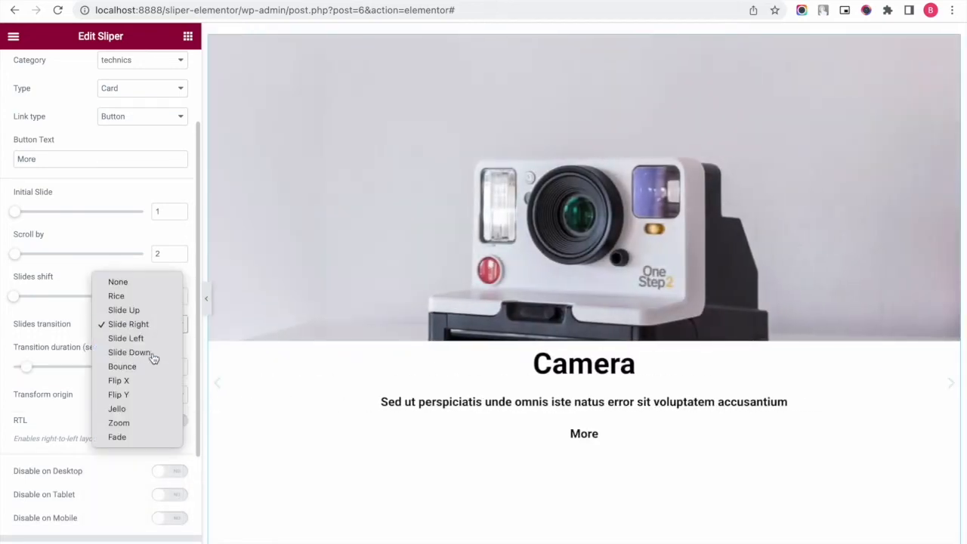
left_click(154, 356)
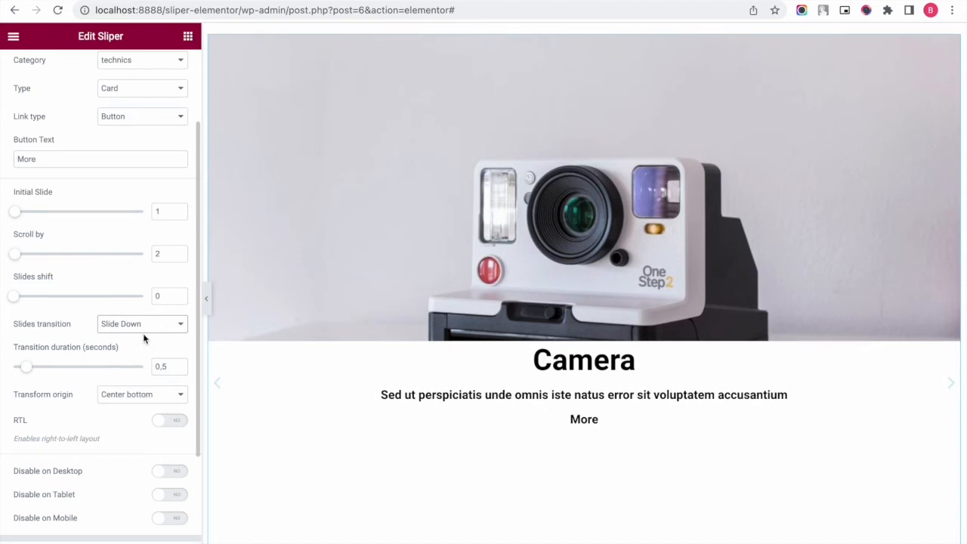
left_click(143, 329)
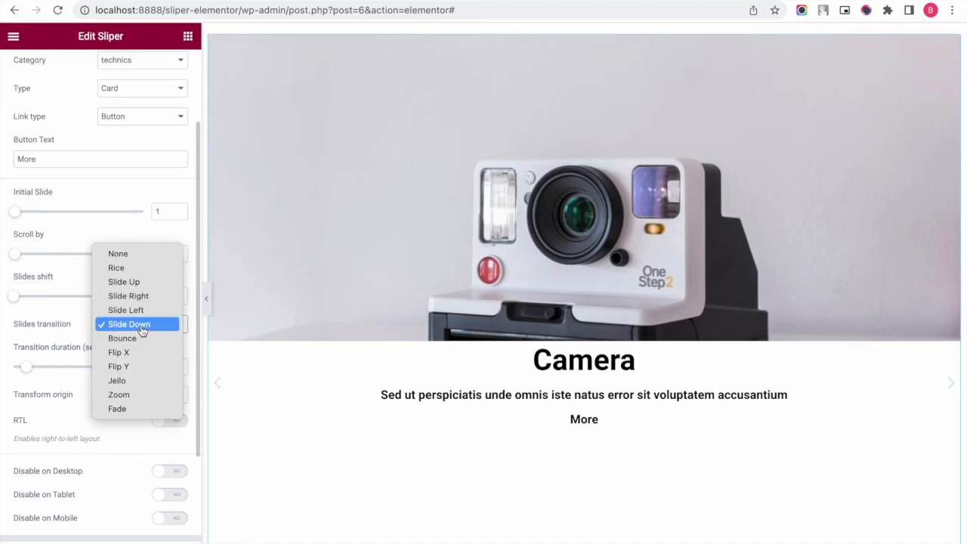
left_click(130, 380)
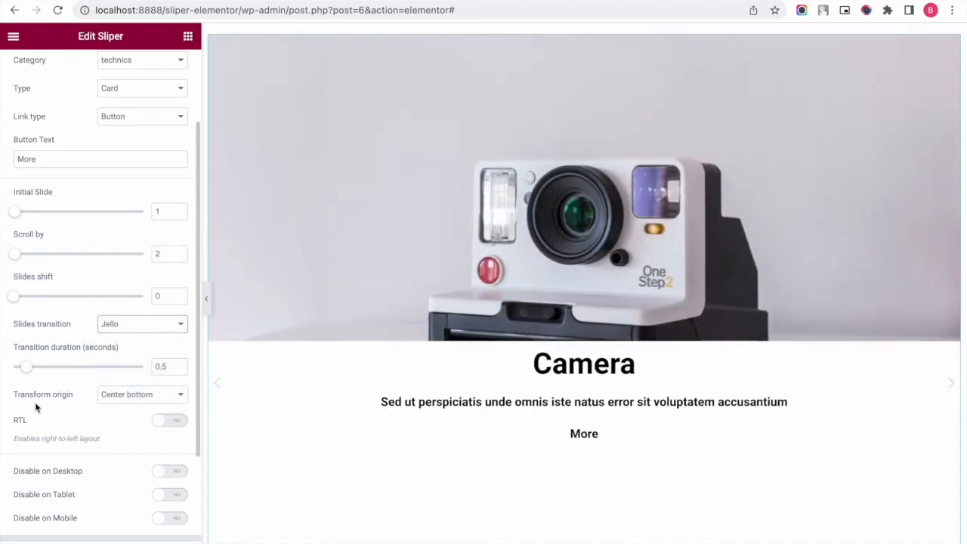
Enable the RTL layout, and switch Disable on Mobile on and back off.
scroll(99, 414, "down", 3)
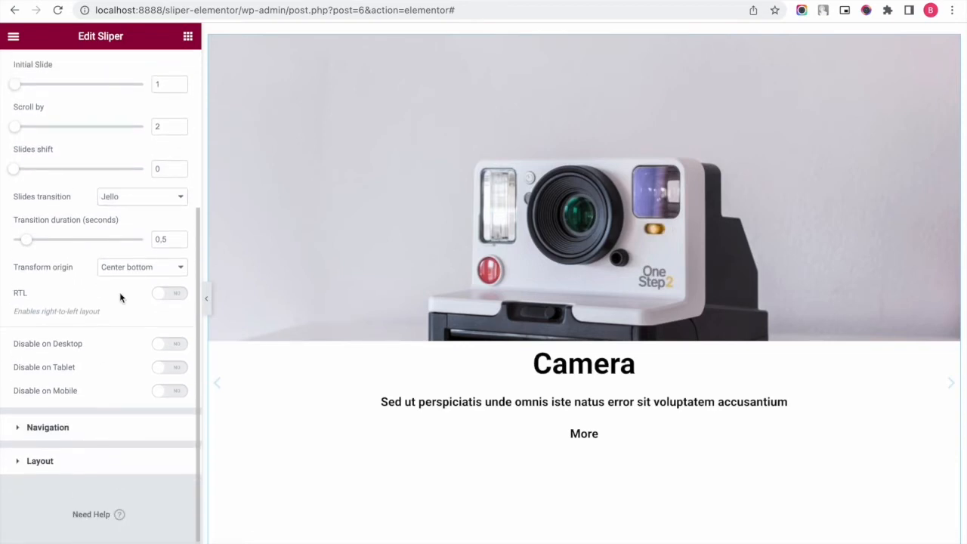
left_click(180, 301)
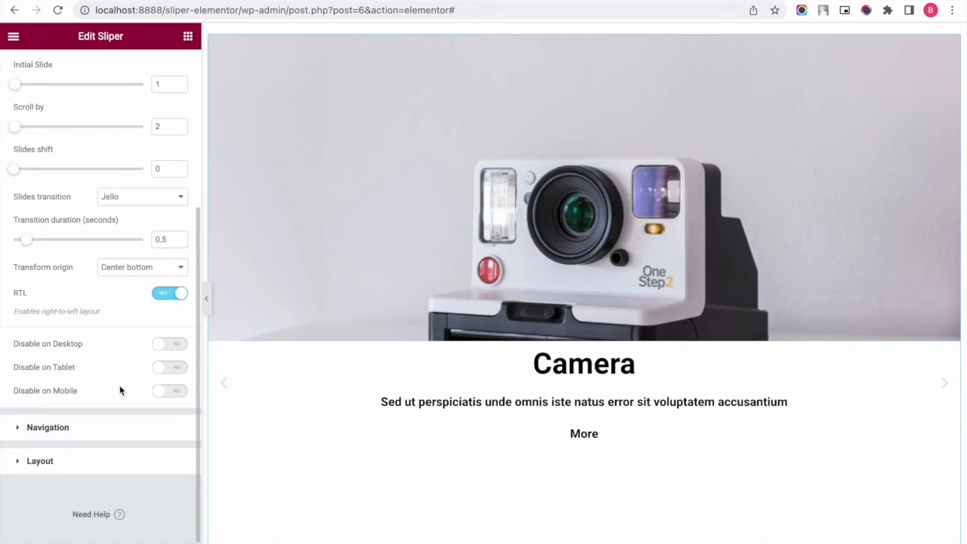
left_click(180, 400)
left_click(181, 400)
Enable Auto play and Pause on hover in the Navigation settings, keeping Infinite scrolling on.
left_click(121, 428)
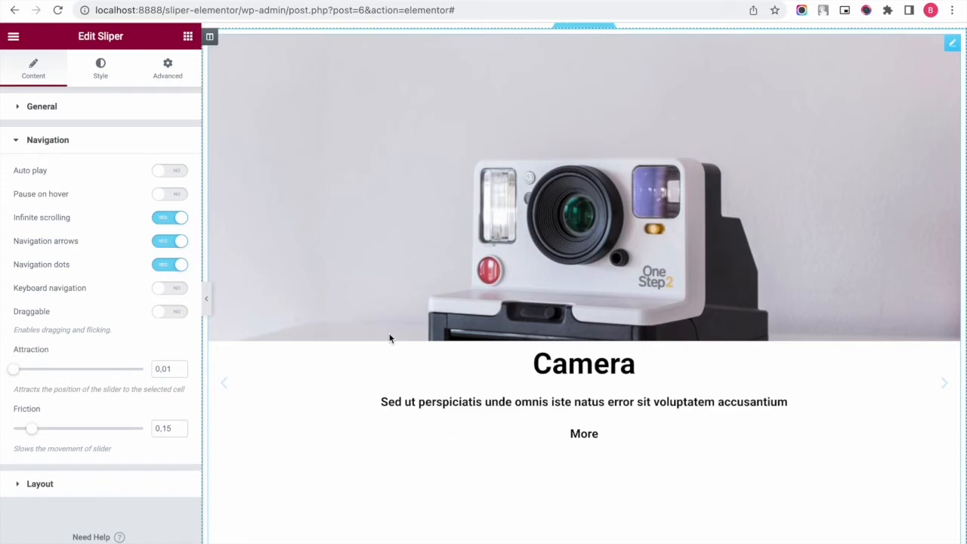
left_click(177, 175)
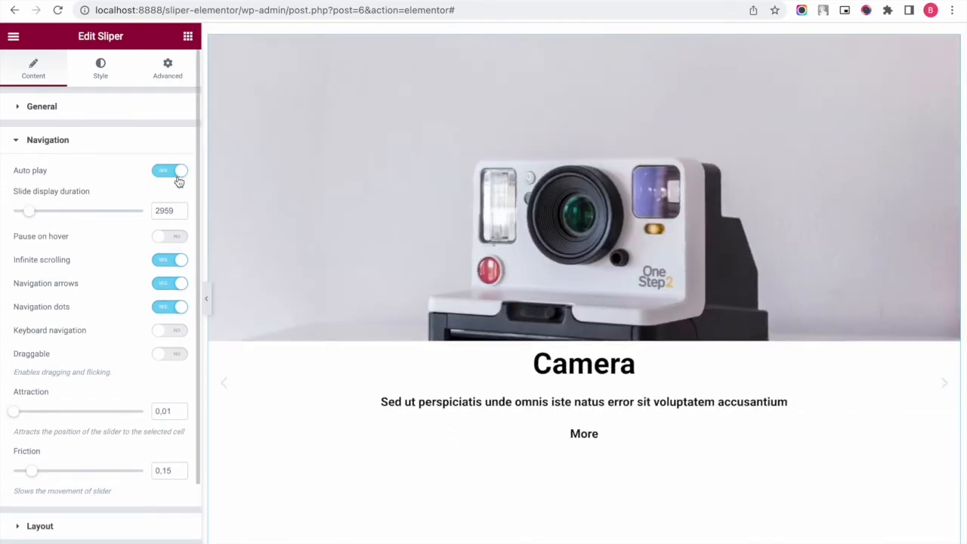
left_click(179, 238)
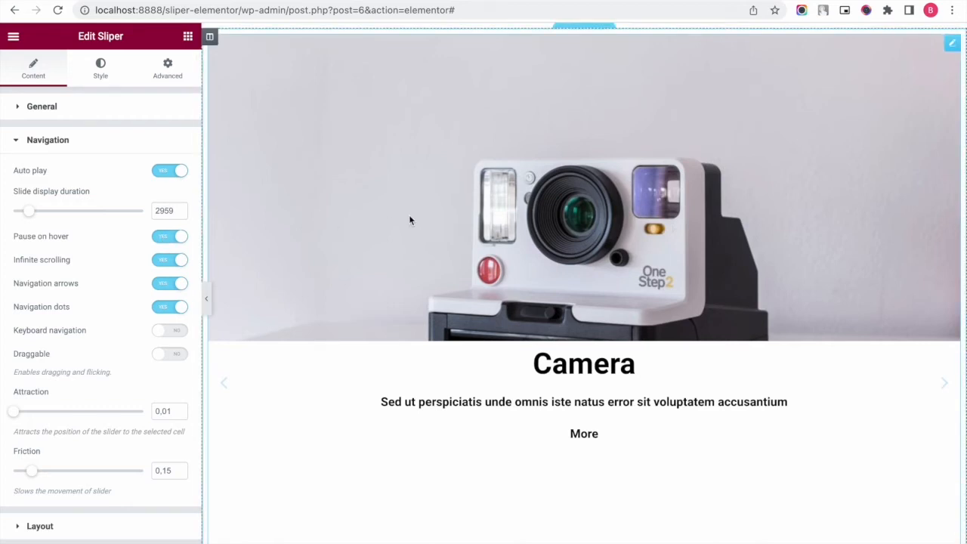
left_click(163, 263)
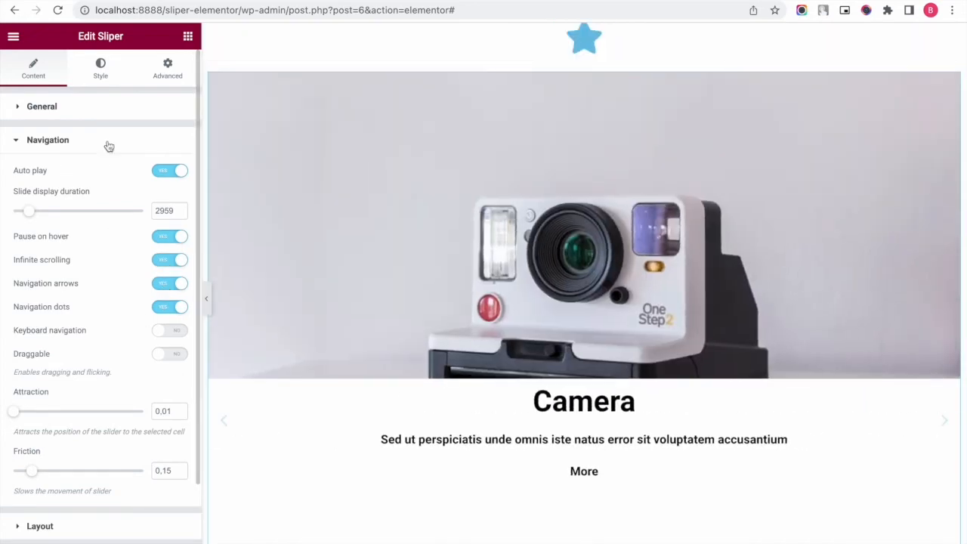
Set the overall slider height to 1295 px in the Slider style settings, keeping the width at 100%.
left_click(101, 72)
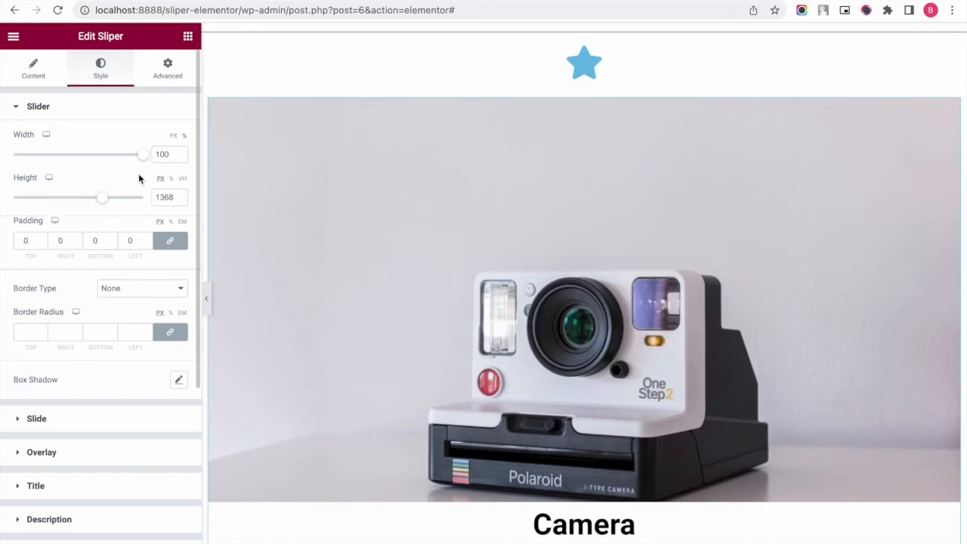
mouse_move(144, 155)
left_mouse_down()
mouse_move(65, 157)
mouse_move(144, 161)
left_mouse_up()
mouse_move(102, 197)
left_mouse_down()
mouse_move(58, 205)
mouse_move(98, 209)
mouse_move(96, 201)
left_mouse_up()
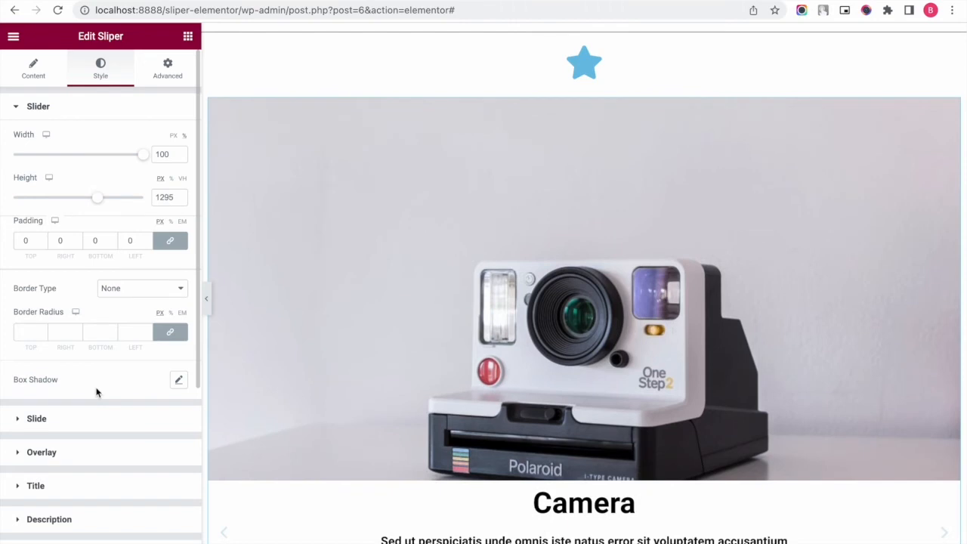
Examine the Slide and Overlay style settings and the available slide types, keeping the slide width at 100%.
left_click(96, 422)
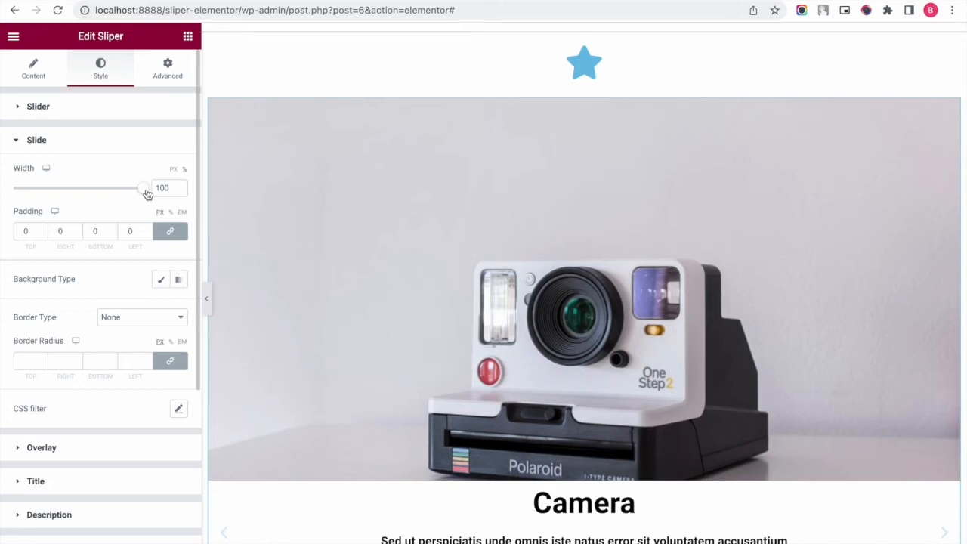
mouse_move(148, 194)
left_mouse_down()
mouse_move(78, 194)
mouse_move(151, 197)
left_mouse_up()
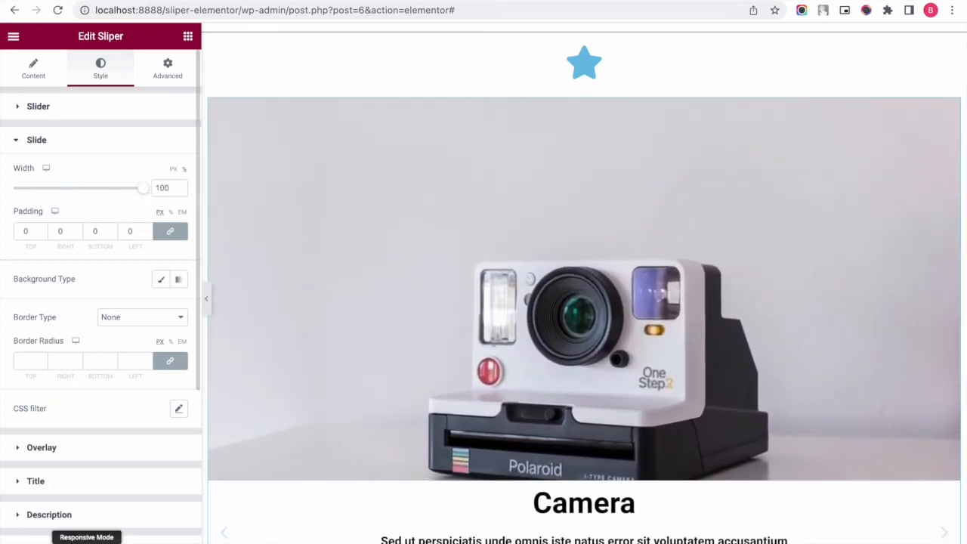
left_click(94, 454)
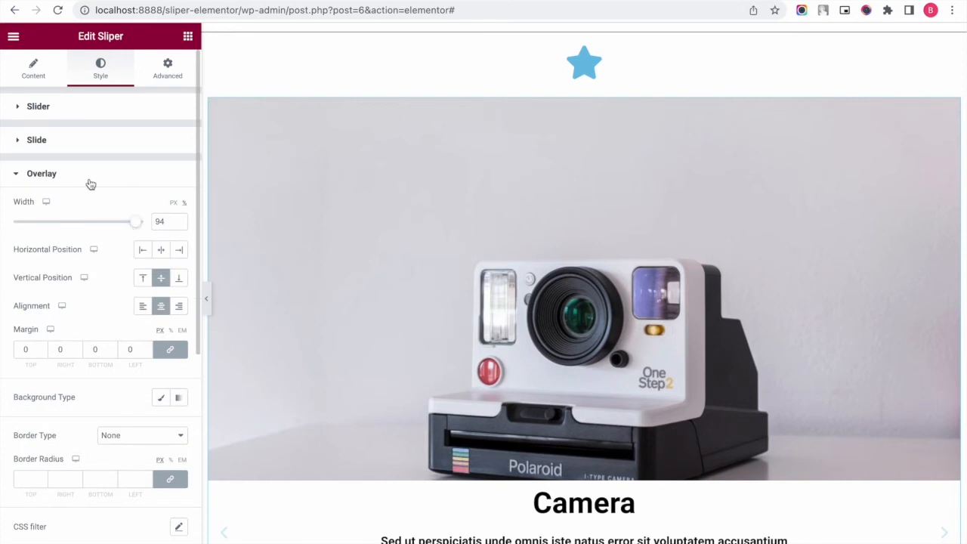
left_click(39, 79)
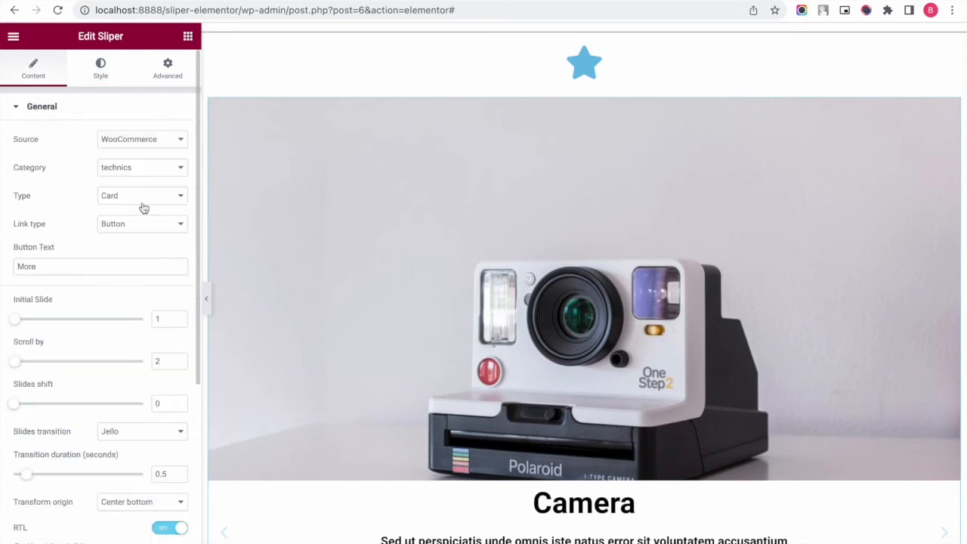
left_click(139, 201)
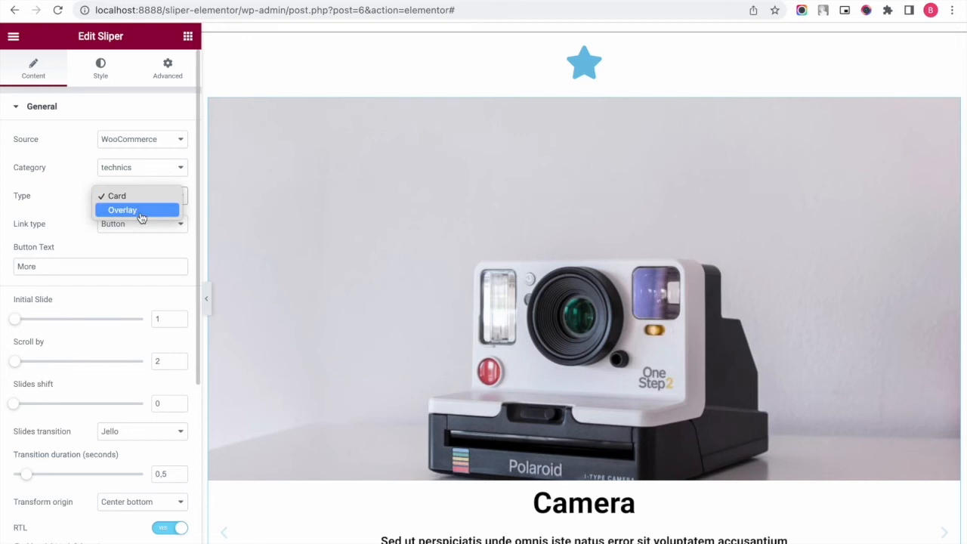
Open the Title style settings of the slider.
left_click(99, 71)
left_click(101, 73)
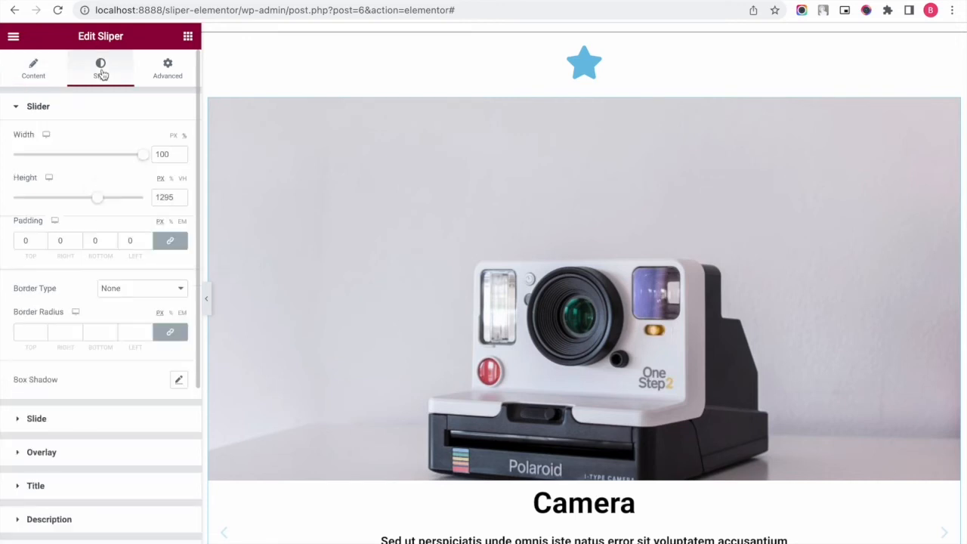
left_click(104, 487)
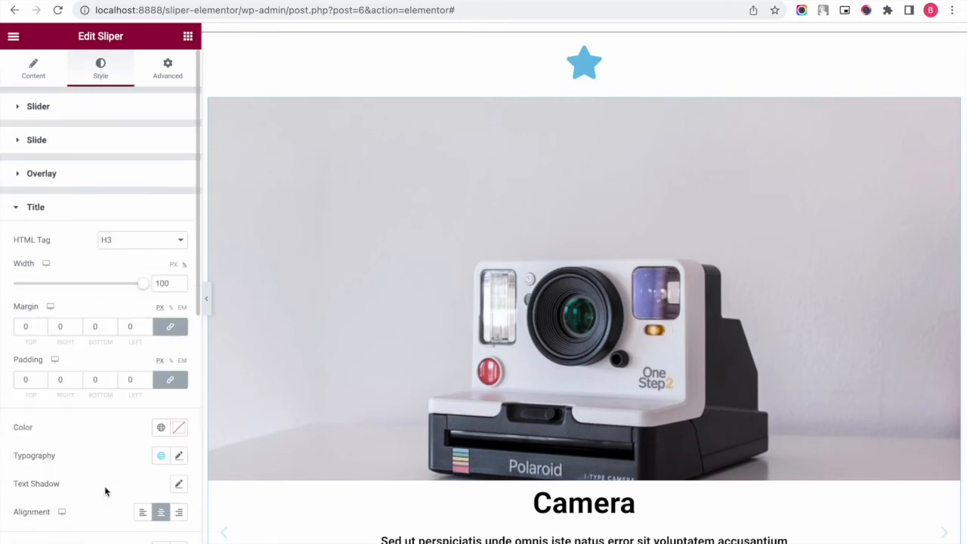
Examine the Navigation style settings for the slider's arrows and dots.
left_click(79, 214)
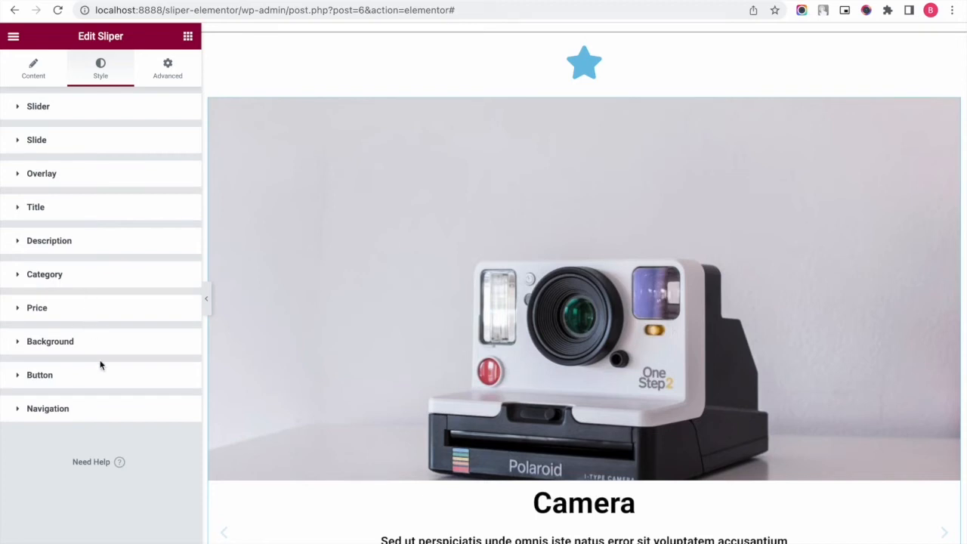
left_click(84, 411)
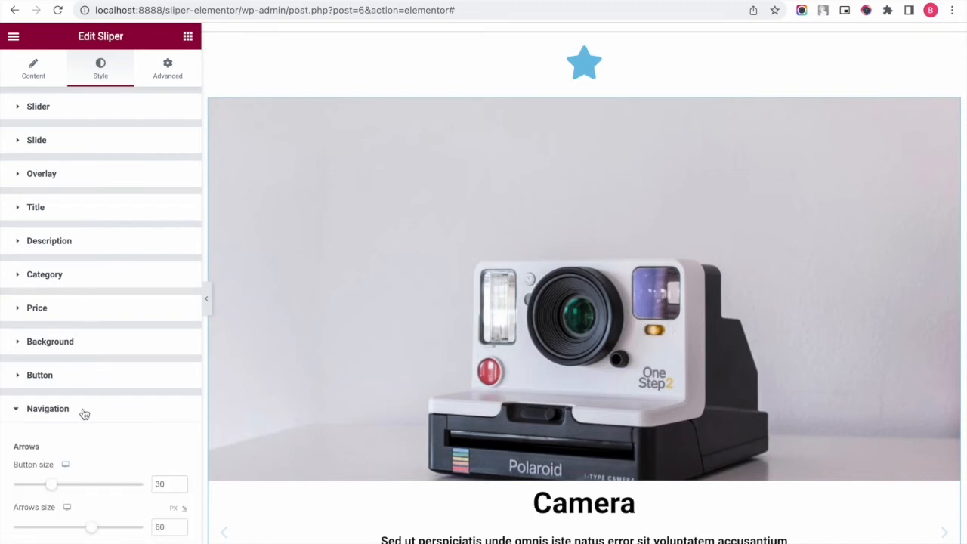
scroll(84, 414, "down", 6)
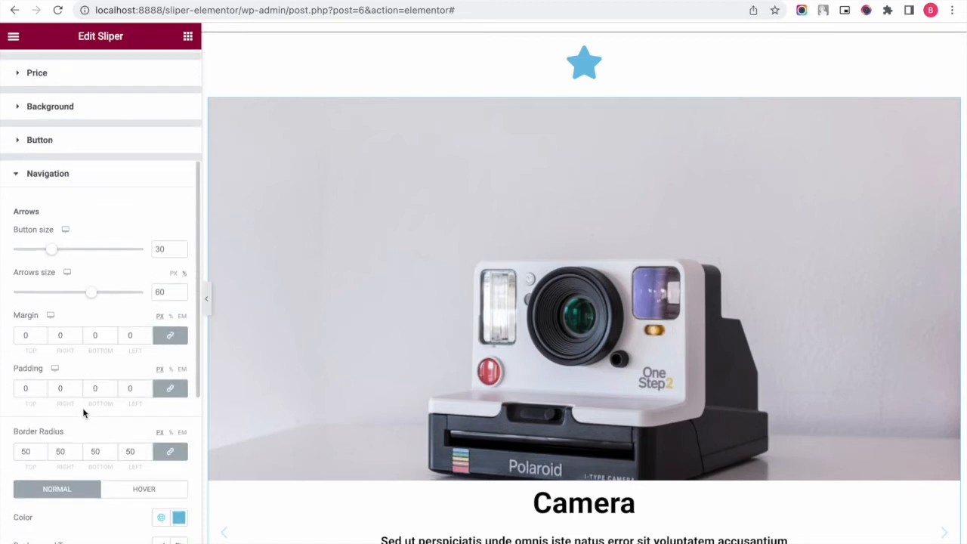
scroll(84, 413, "down", 2)
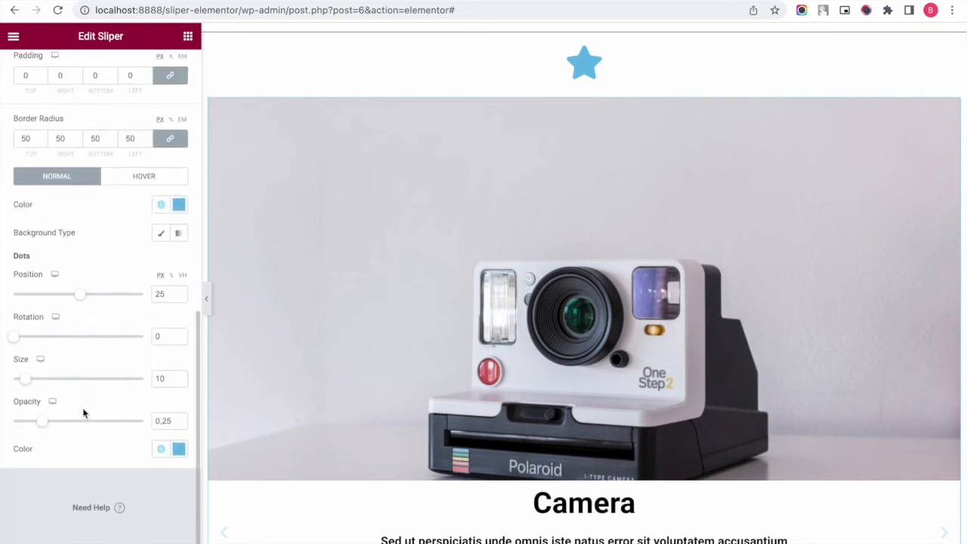
scroll(84, 413, "up", 3)
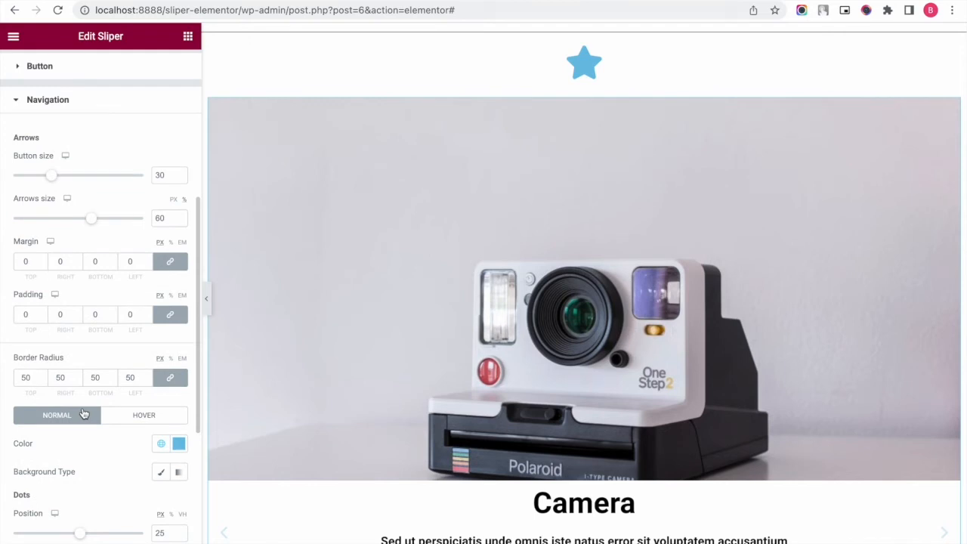
scroll(82, 407, "down", 3)
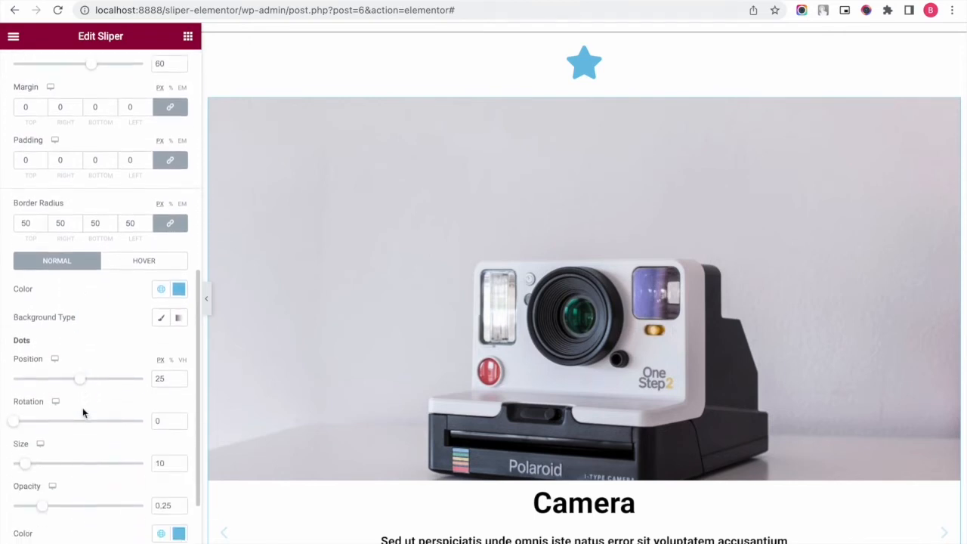
scroll(83, 408, "up", 4)
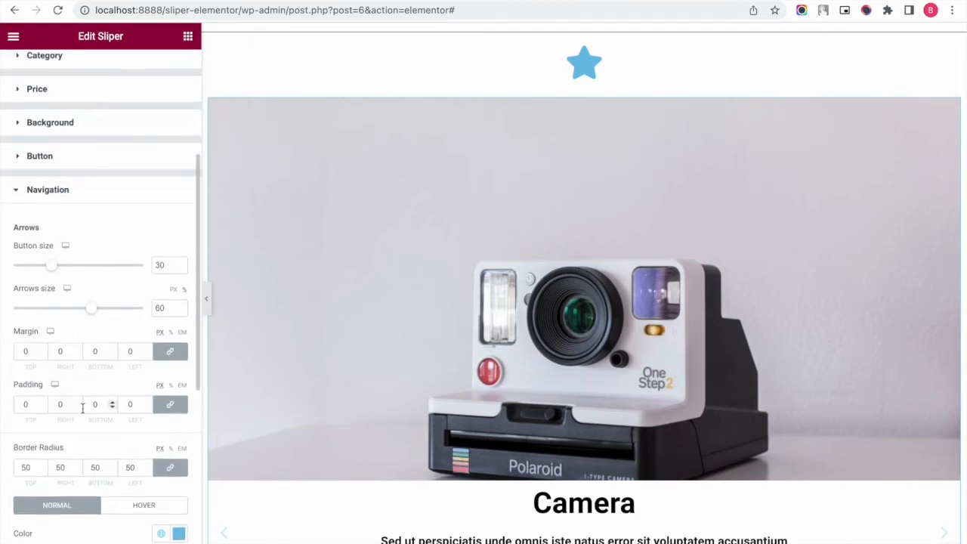
left_click(88, 209)
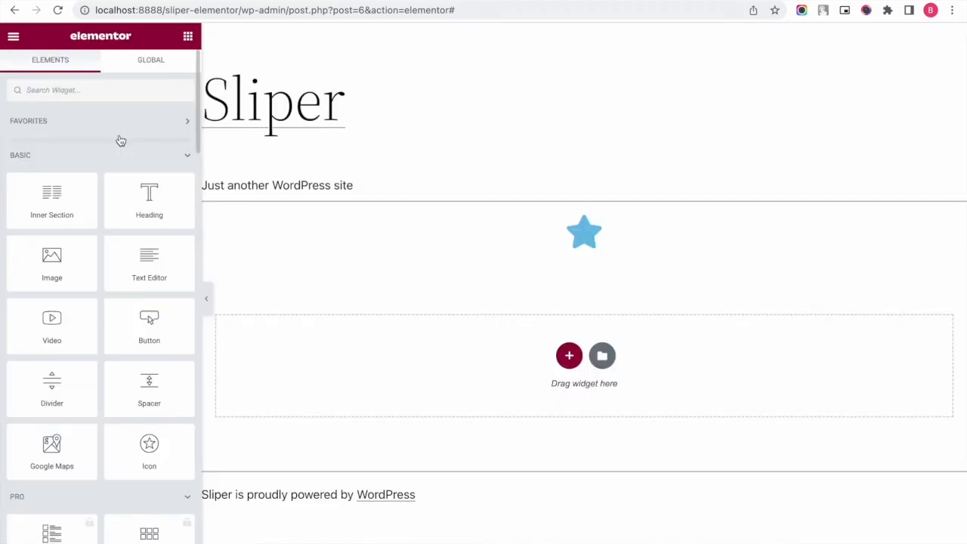
Find the Sliper widget by searching for "sli" and add it to the empty area below the star icon.
left_click(97, 93)
type("sli")
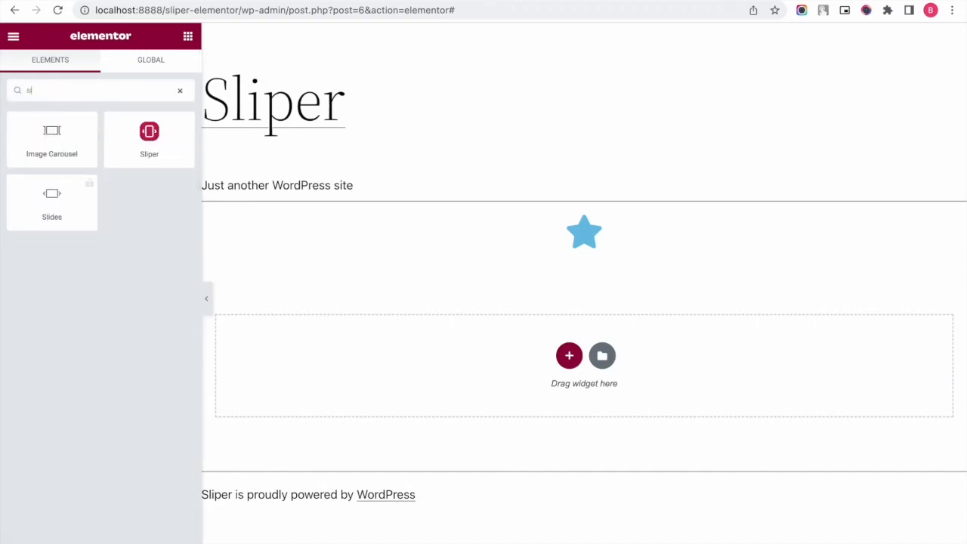
left_click_drag(149, 133, 497, 365)
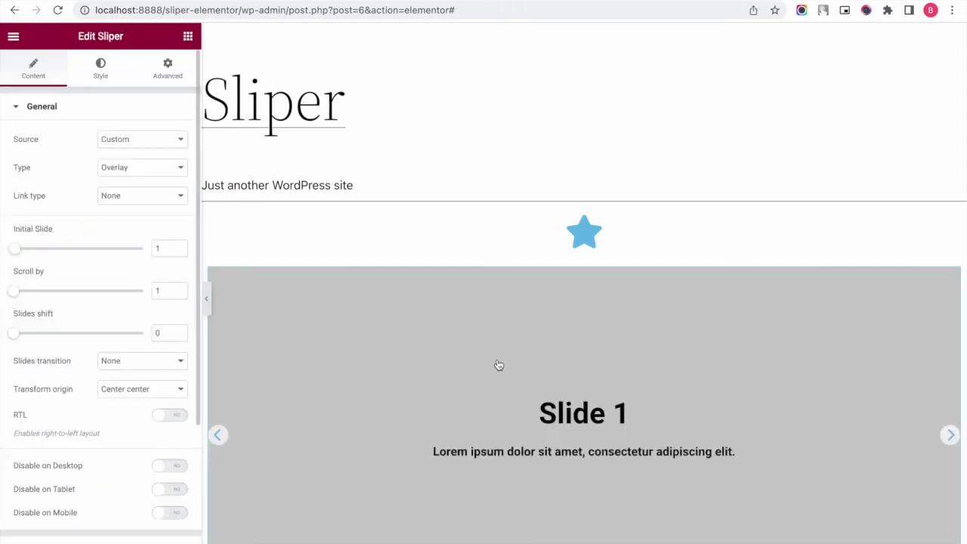
Set the slider's source to Posts with the trees category, and its link type to Button.
left_click(177, 141)
left_click(174, 155)
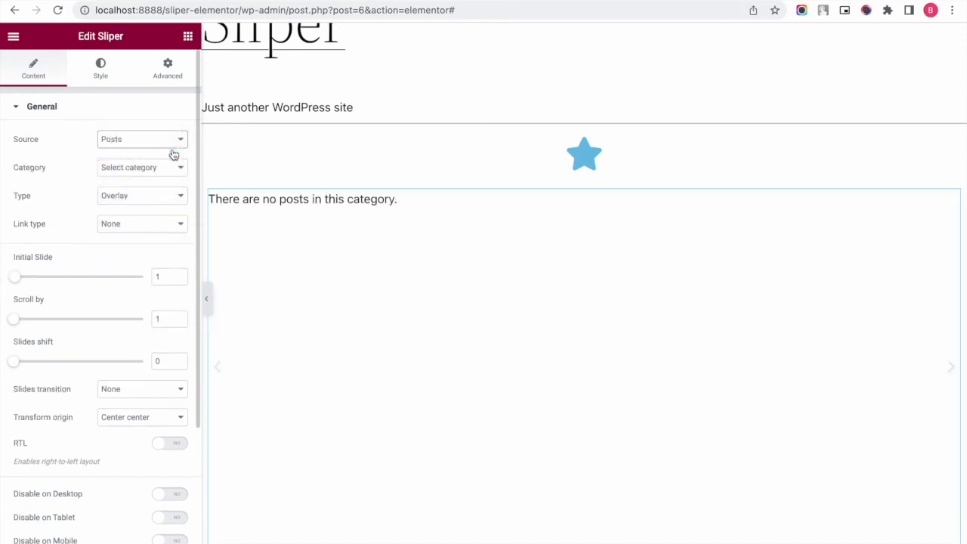
left_click(174, 169)
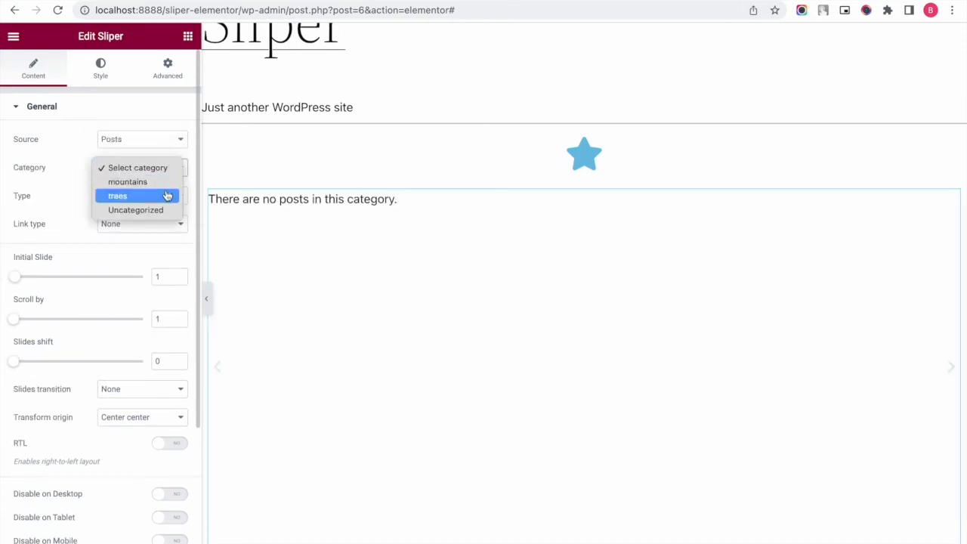
left_click(168, 196)
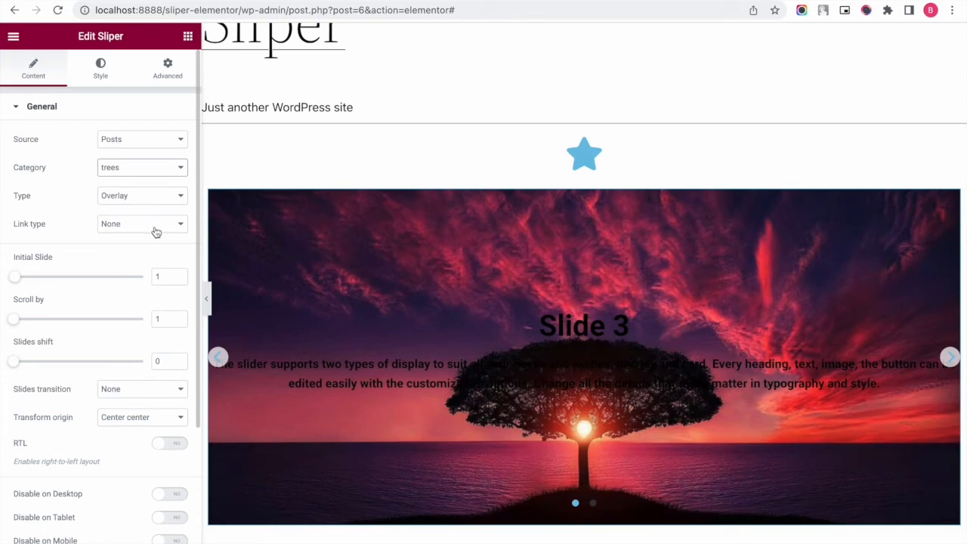
left_click(156, 232)
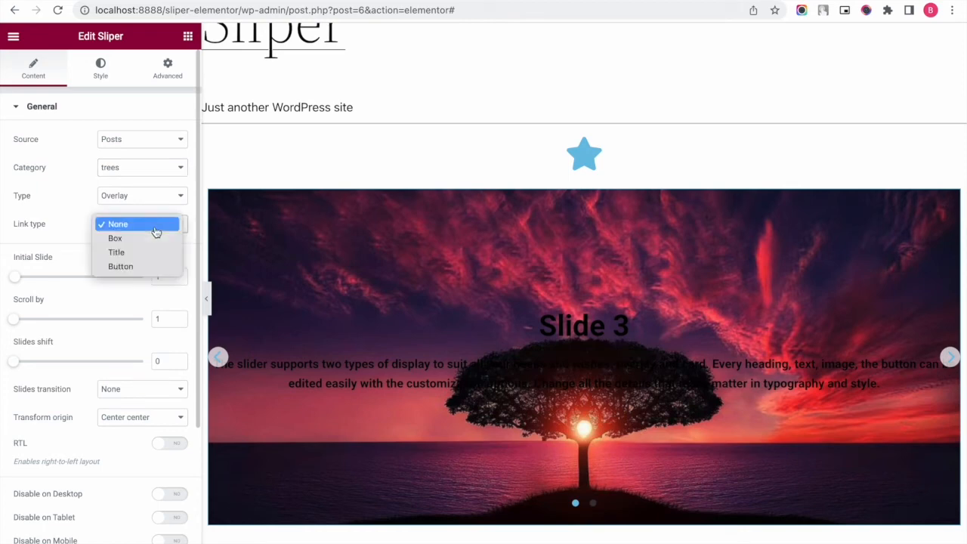
left_click(145, 271)
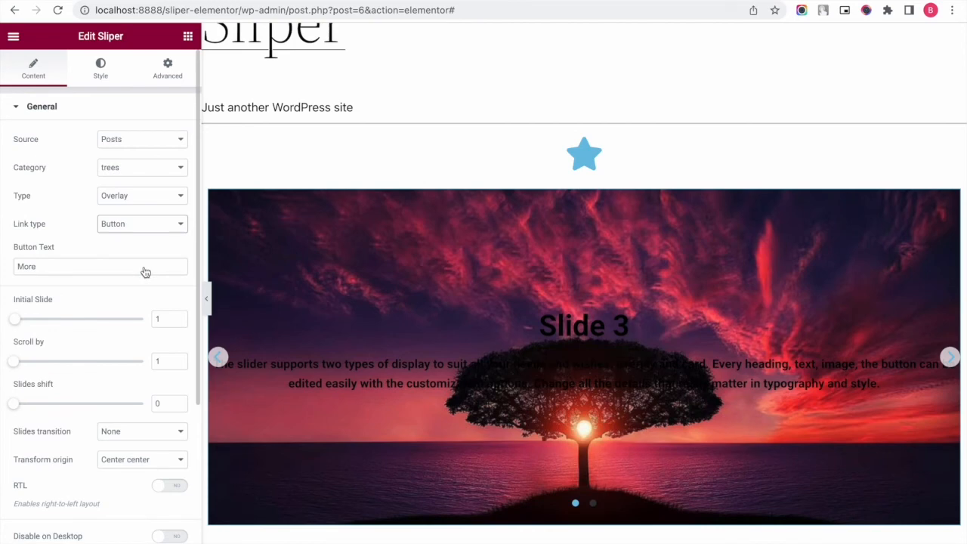
Remove the description item from the slider's Layout and add a Button item in its place.
scroll(145, 272, "down", 3)
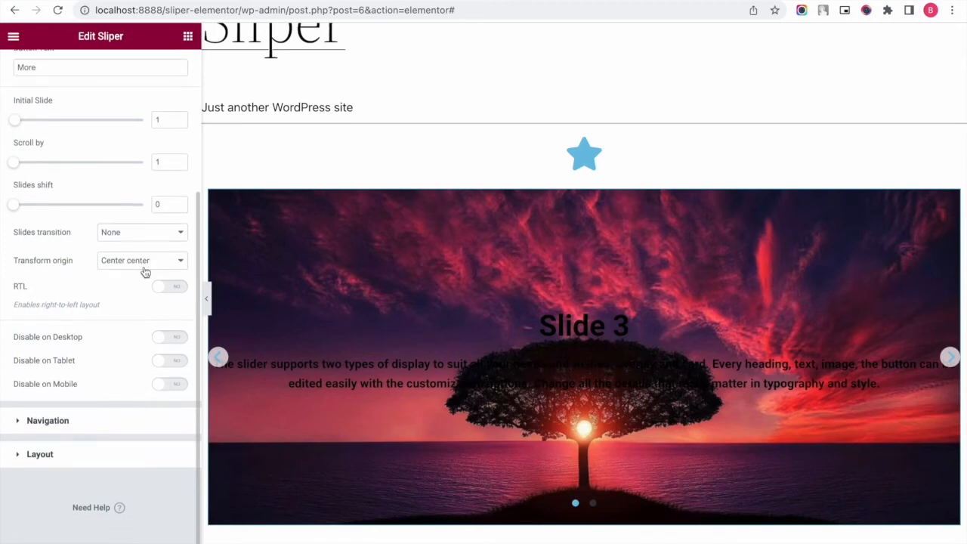
left_click(94, 458)
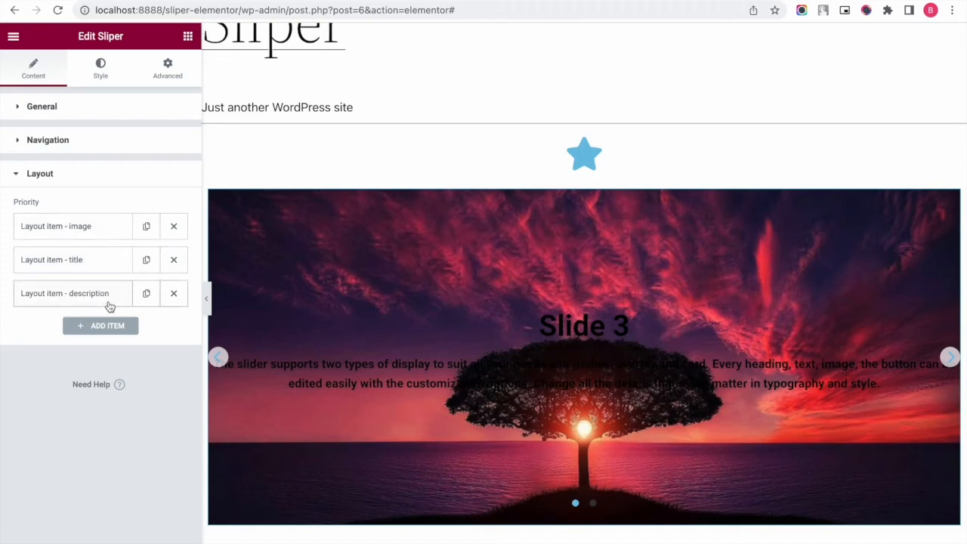
left_click(175, 299)
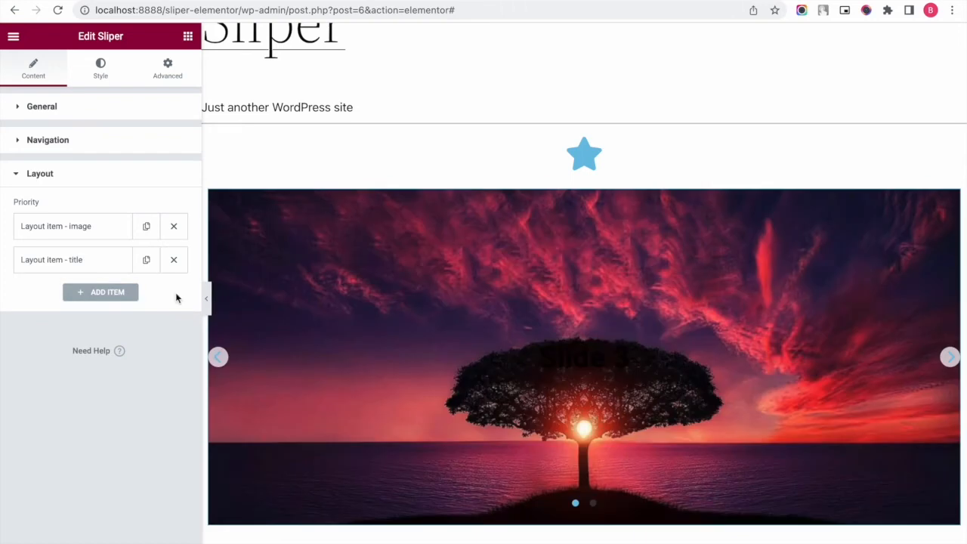
left_click(112, 293)
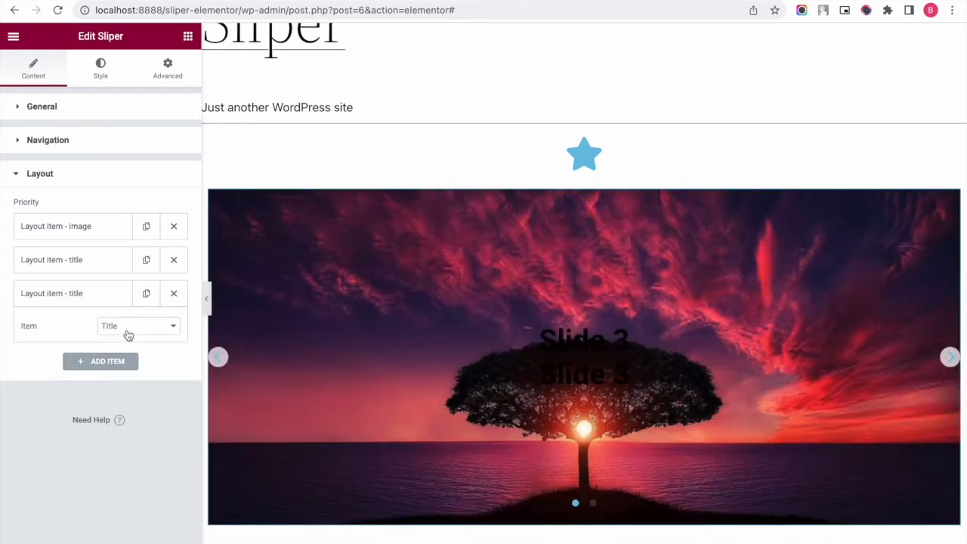
left_click(127, 331)
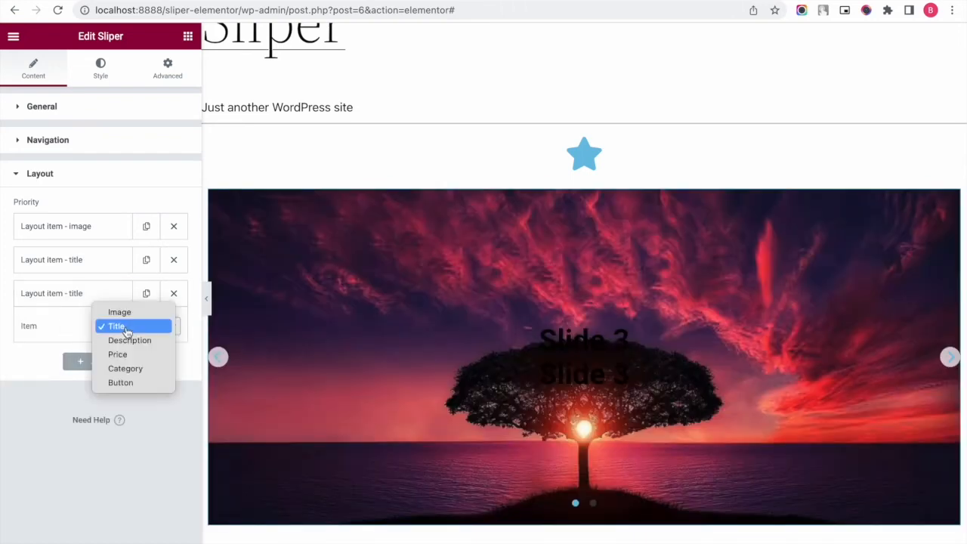
left_click(121, 383)
Check the slider by advancing to its next slide in the editor and viewing the refreshed page preview, and return to the editor.
scroll(613, 303, "down", 1)
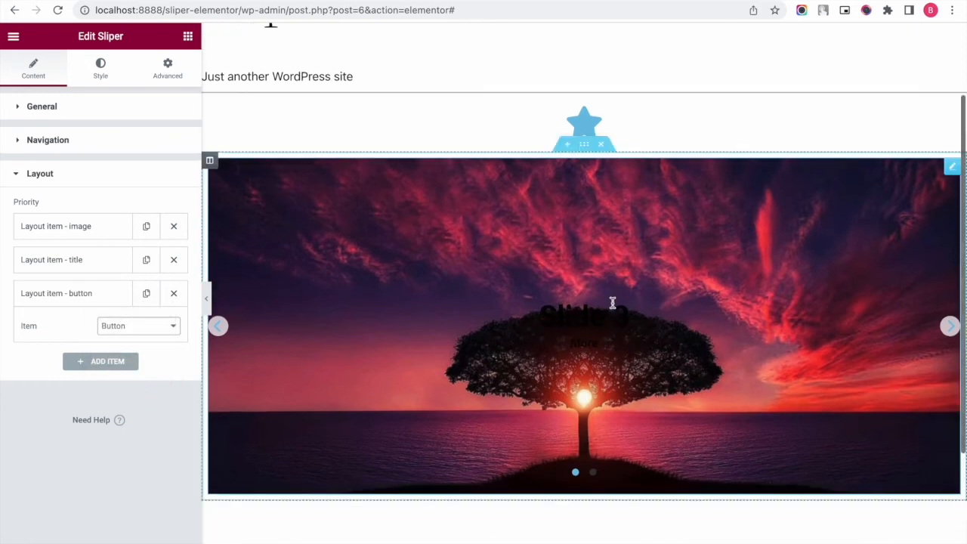
left_click(949, 328)
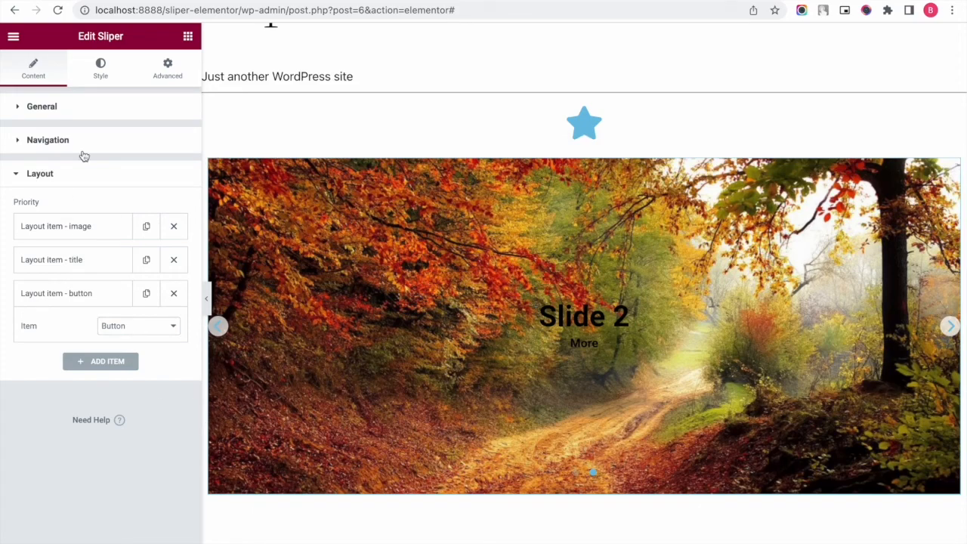
left_click(100, 74)
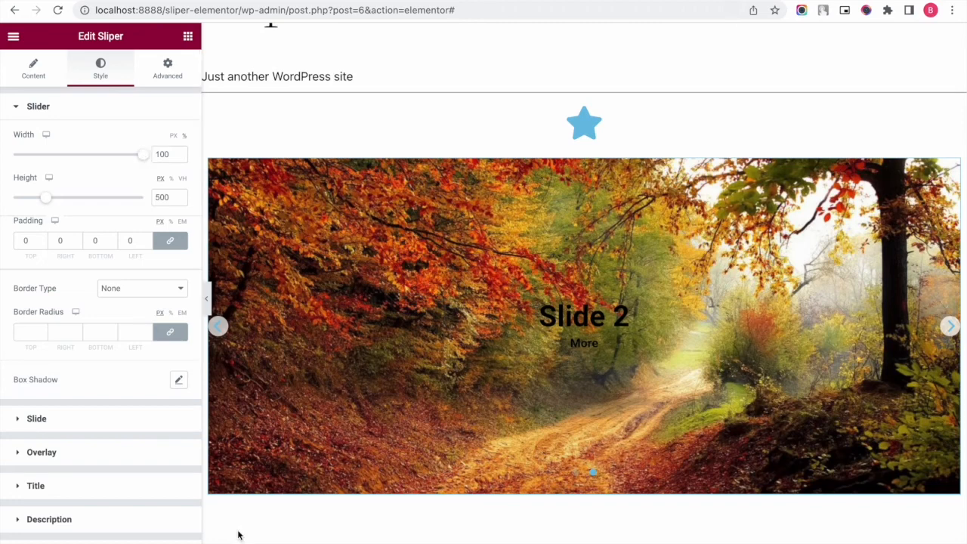
left_click(456, 1)
left_click(447, 12)
key("Return")
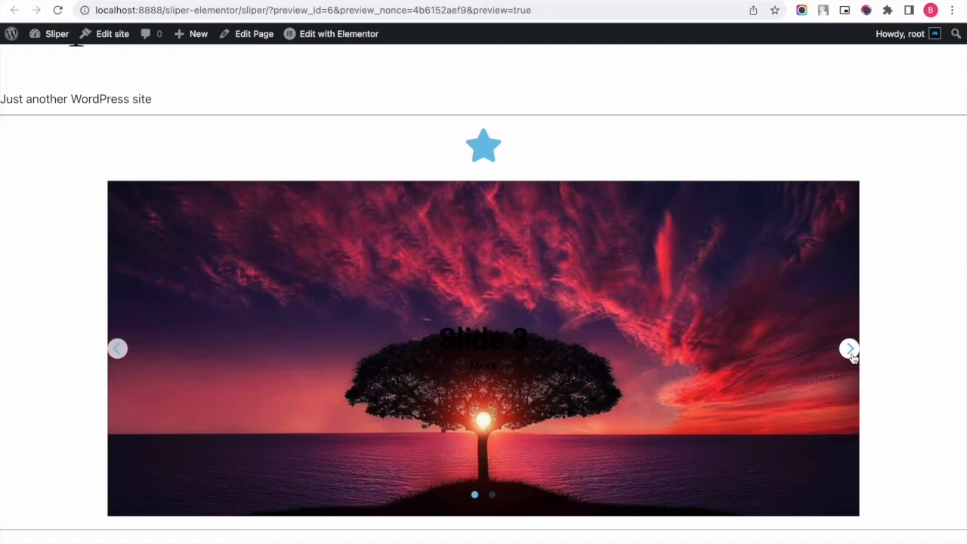
left_click(303, 1)
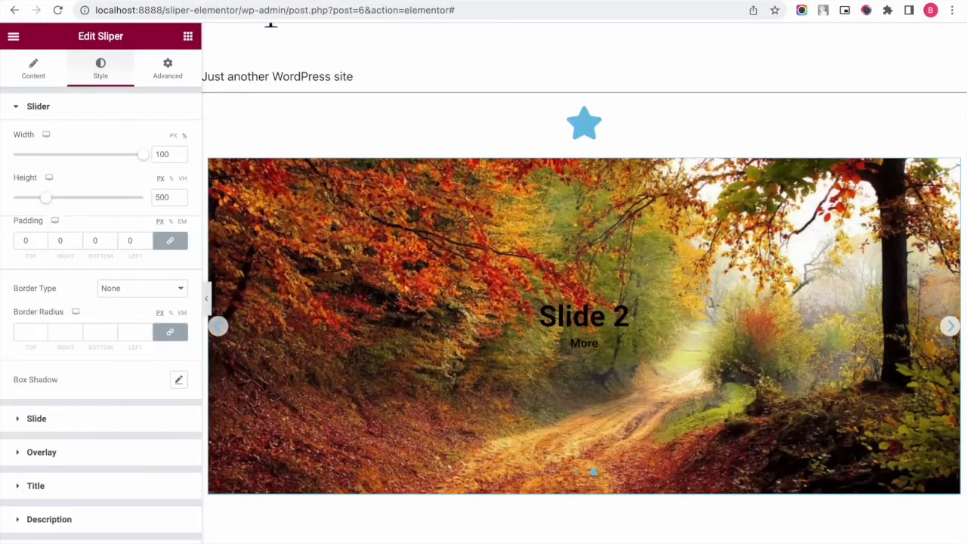
Set the Content Width of the section containing the slider to Full Width.
mouse_move(587, 158)
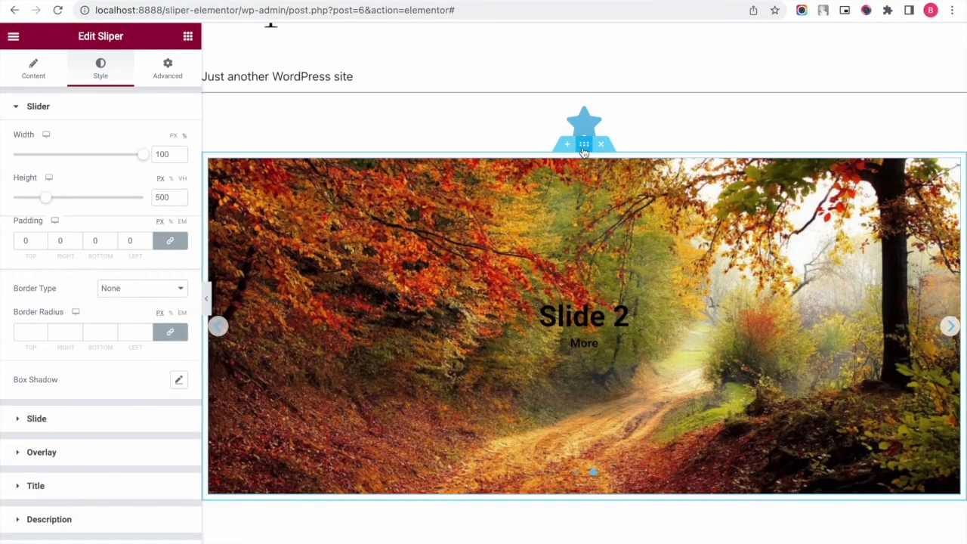
left_click(584, 145)
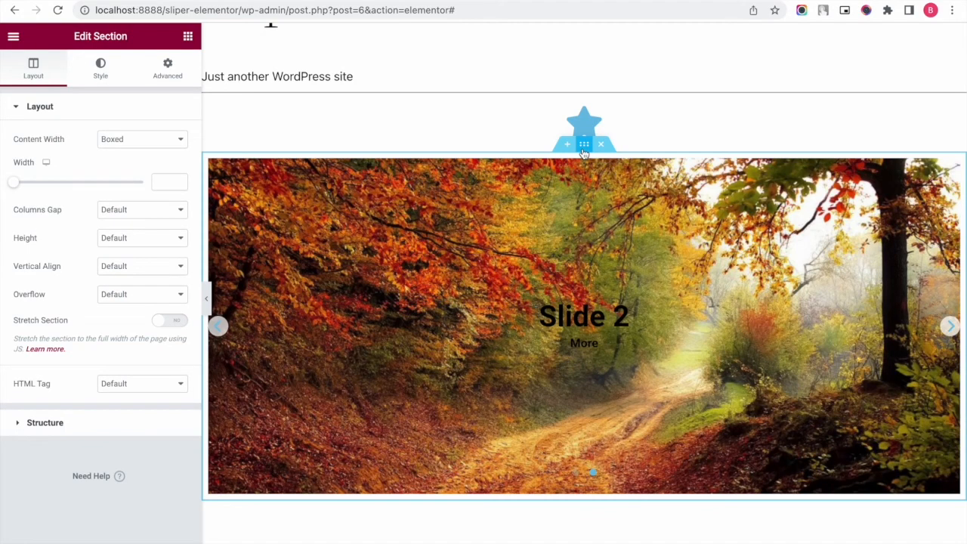
left_click(177, 145)
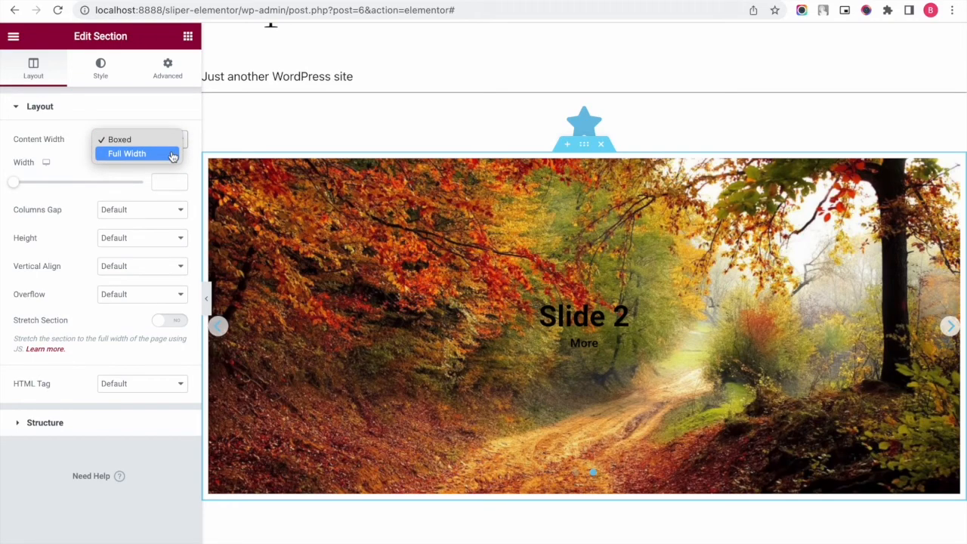
left_click(172, 154)
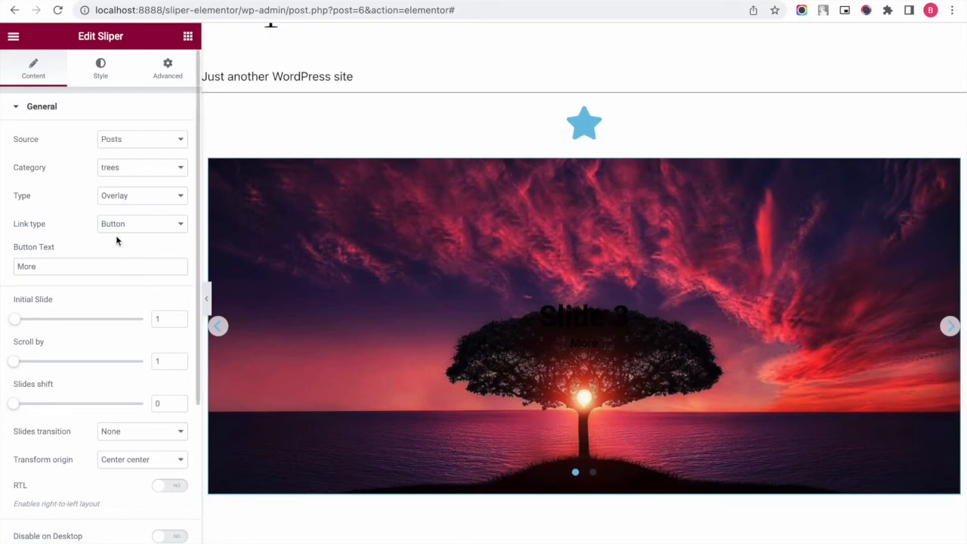
Add a Description item to the slider's Layout and place it between the title and button items.
scroll(119, 257, "down", 3)
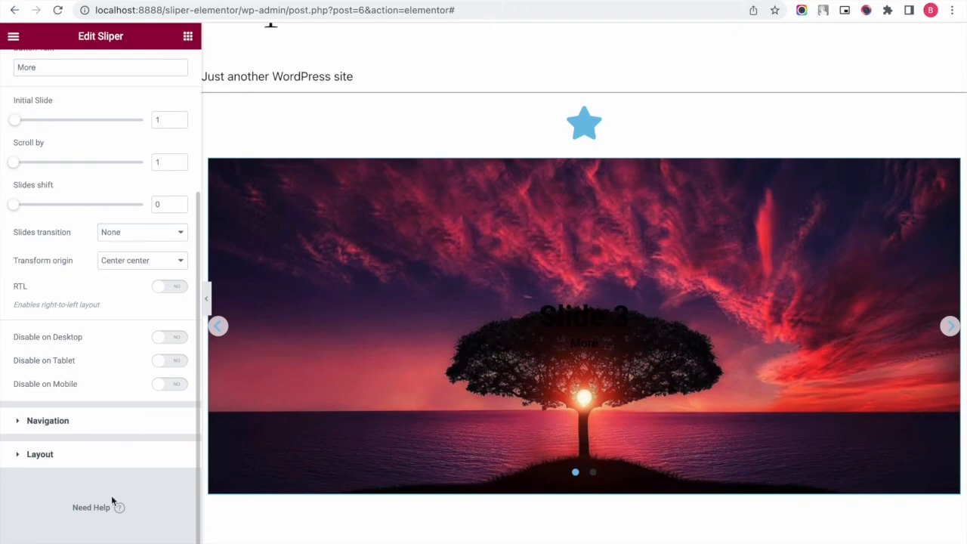
left_click(98, 460)
left_click(107, 326)
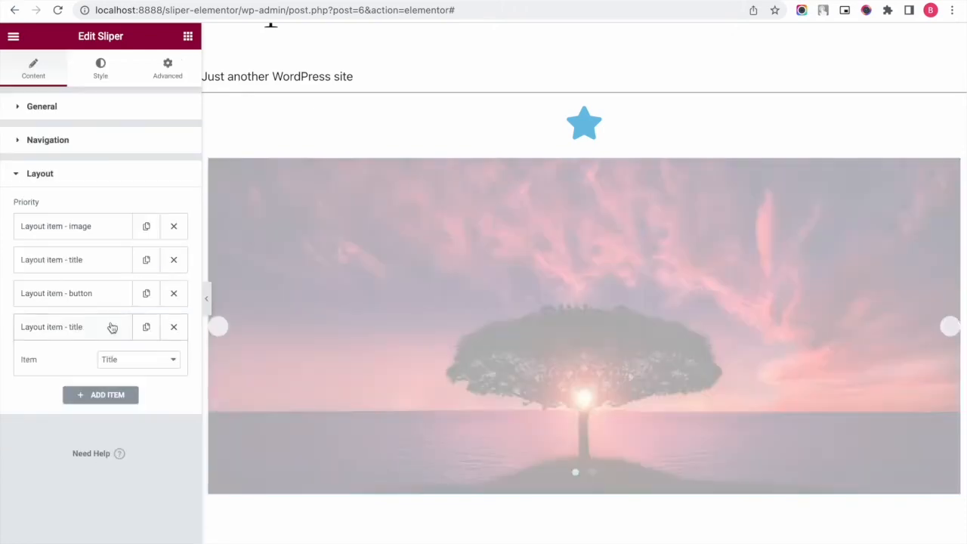
left_click(130, 360)
left_click(128, 374)
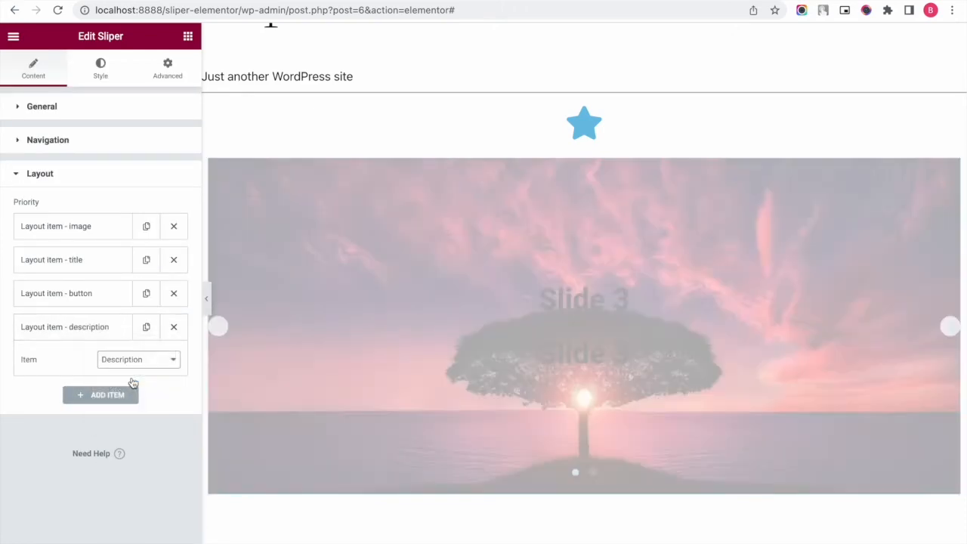
left_click_drag(100, 332, 102, 296)
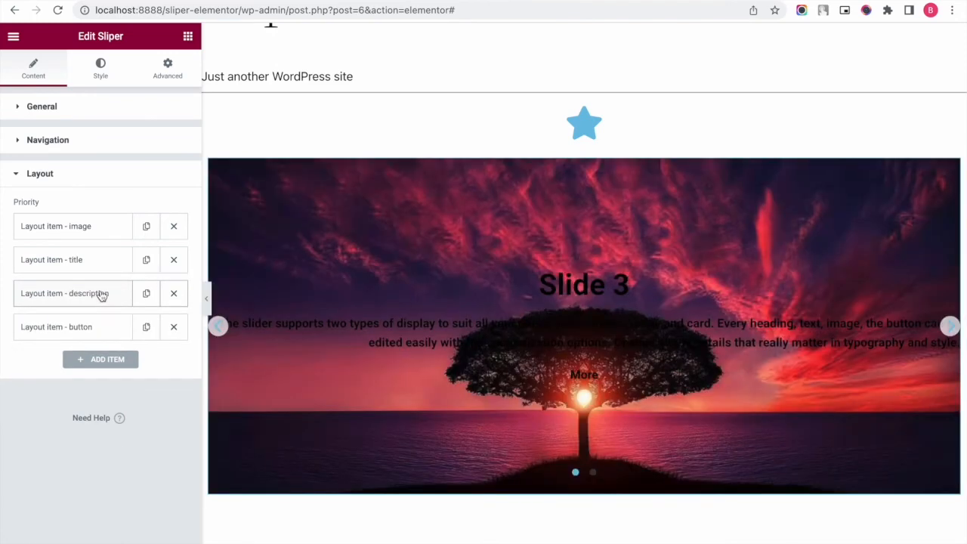
Set the slide background image's width to 50%.
left_click(102, 79)
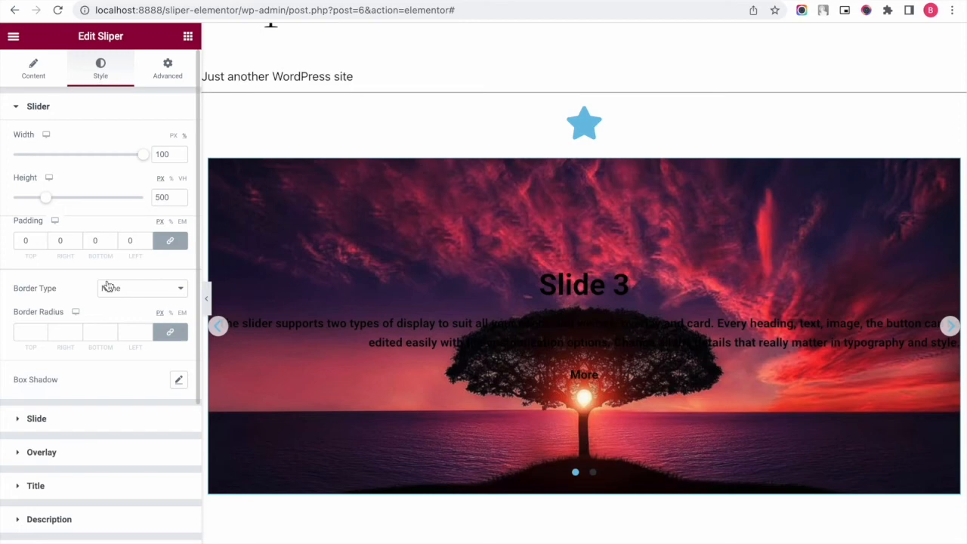
scroll(107, 286, "down", 3)
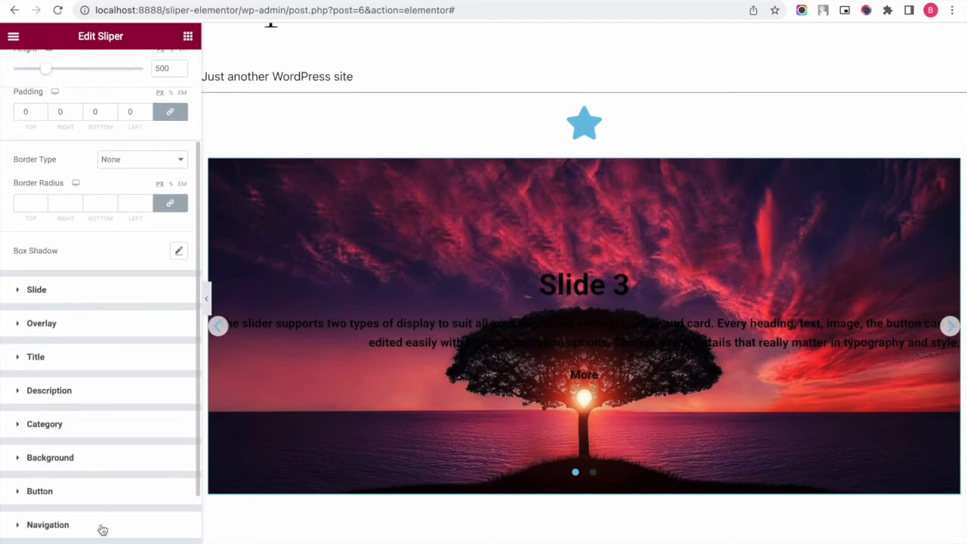
left_click(86, 467)
scroll(86, 464, "down", 5)
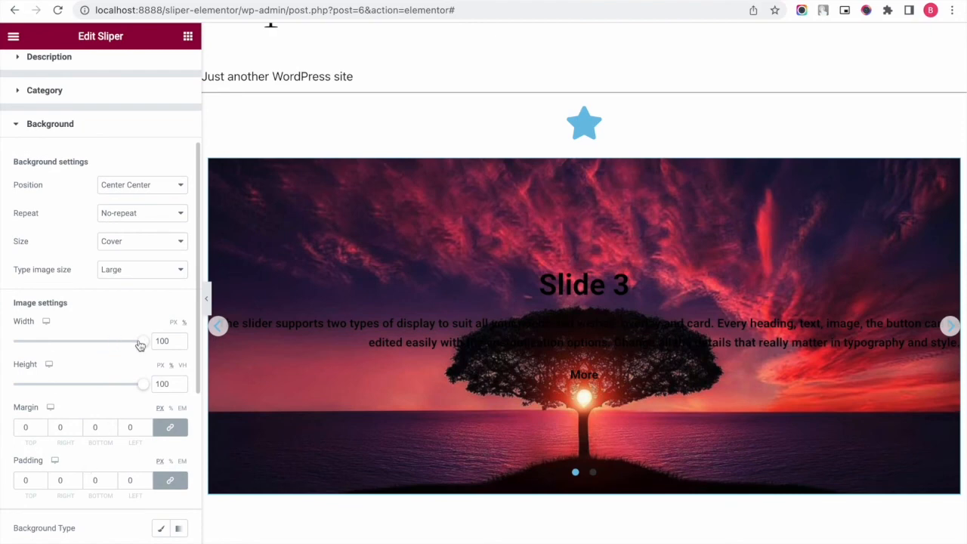
left_click_drag(145, 343, 84, 344)
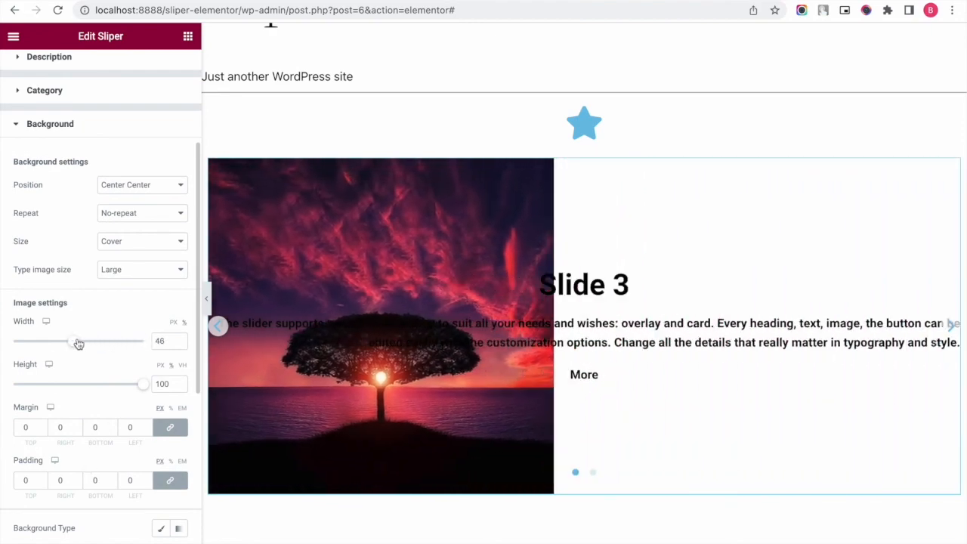
left_click_drag(85, 346, 83, 345)
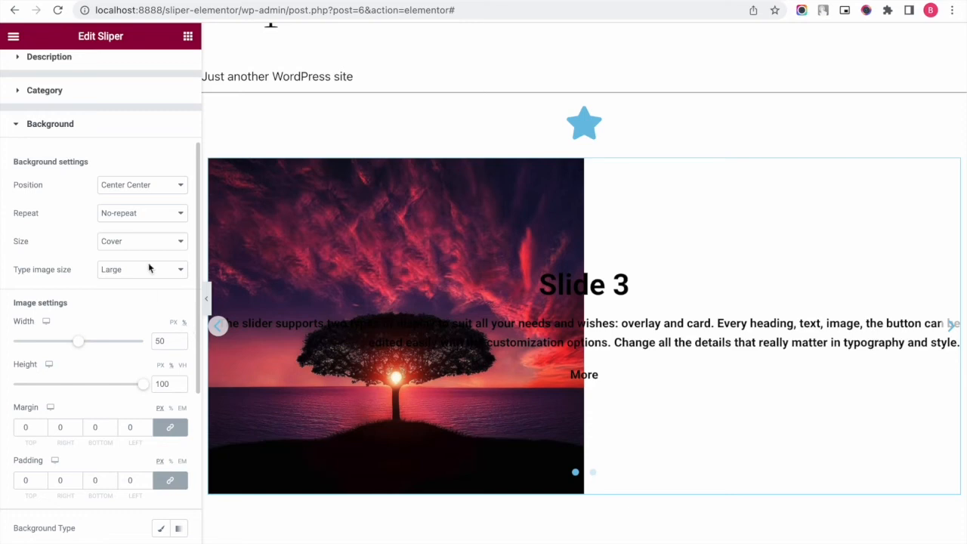
Align the slide title to the right.
scroll(115, 127, "up", 3)
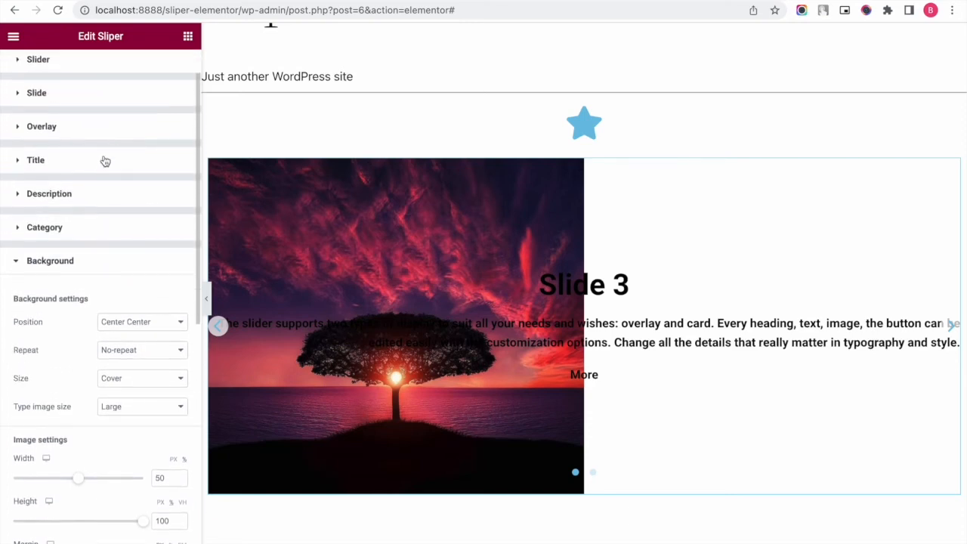
left_click(101, 167)
scroll(103, 168, "down", 5)
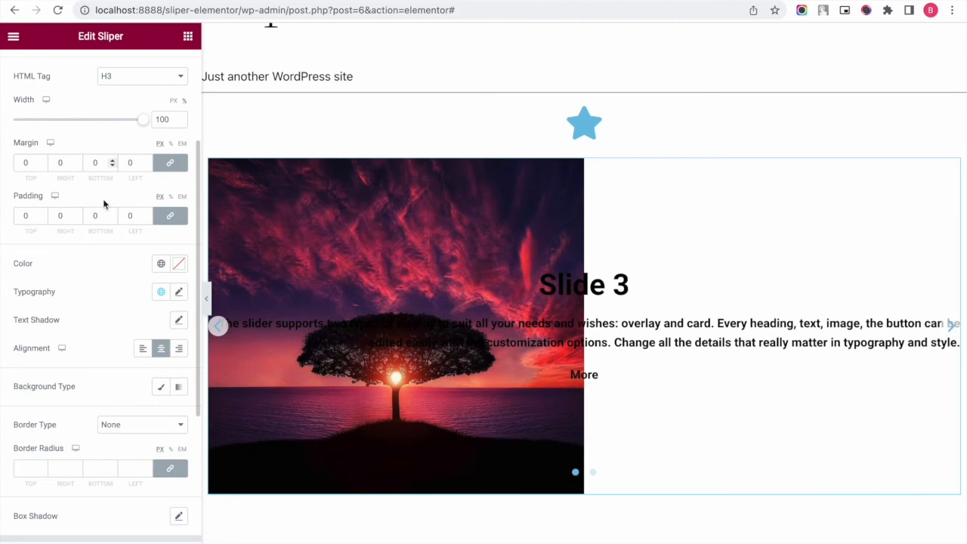
left_click(179, 349)
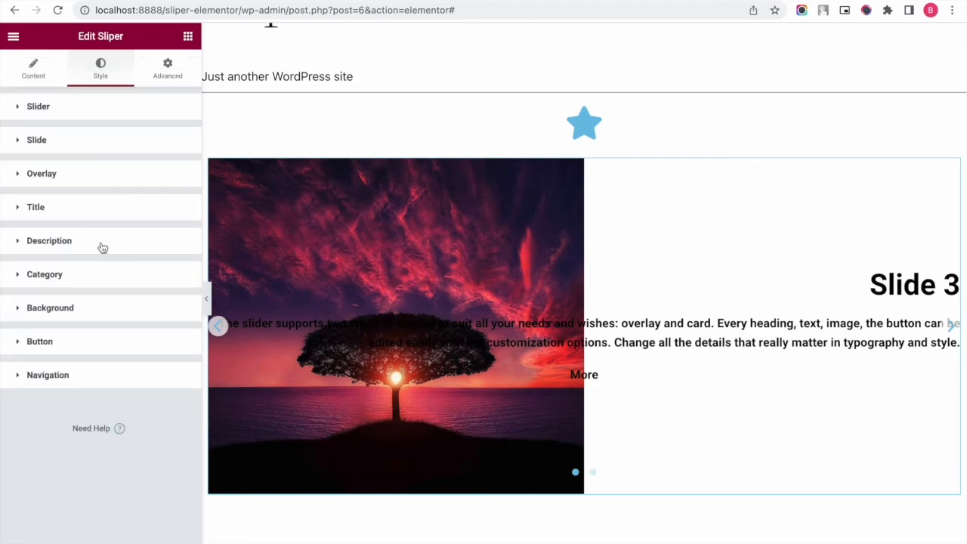
Style the slide description with right alignment and a left padding of 50%.
left_click(102, 247)
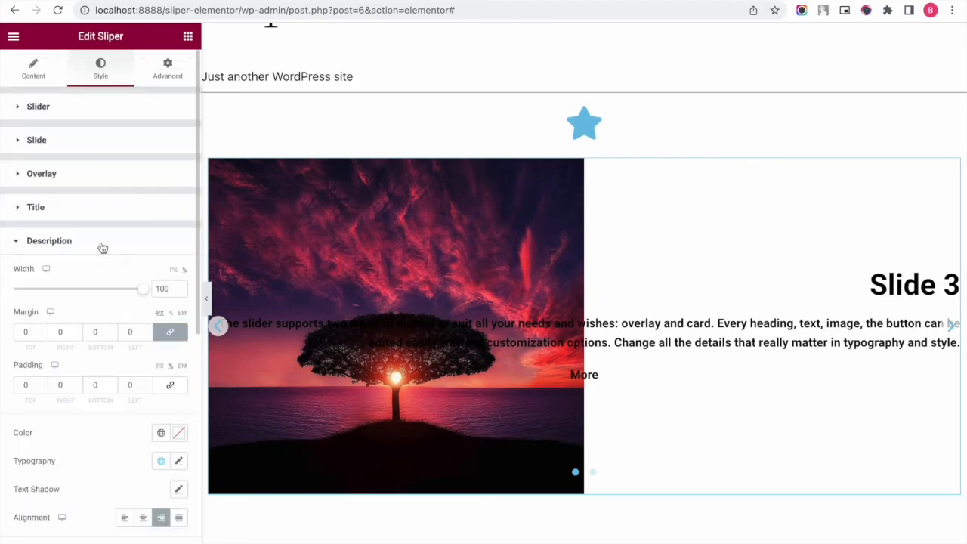
scroll(103, 248, "down", 3)
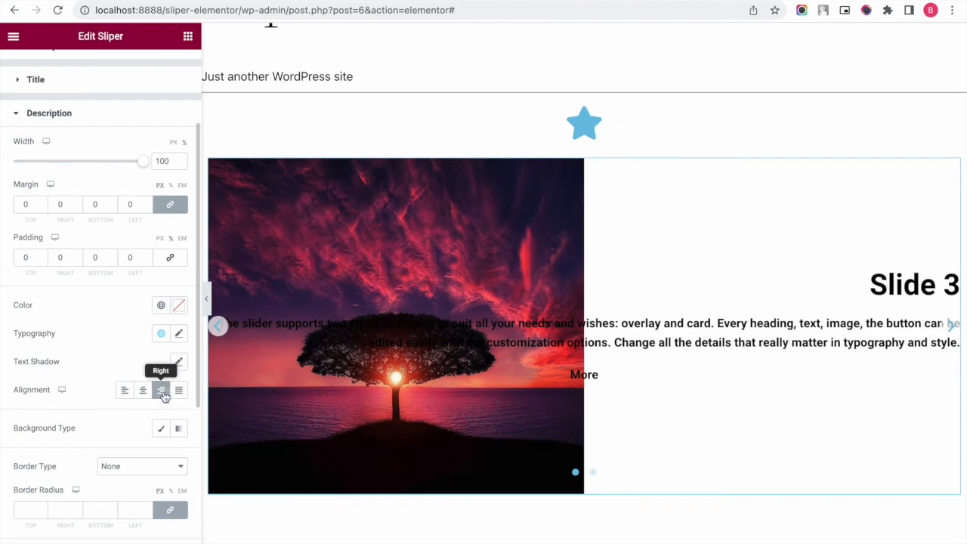
left_click(162, 393)
left_click(161, 392)
left_click(147, 256)
left_click(148, 255)
left_click_drag(148, 258, 147, 257)
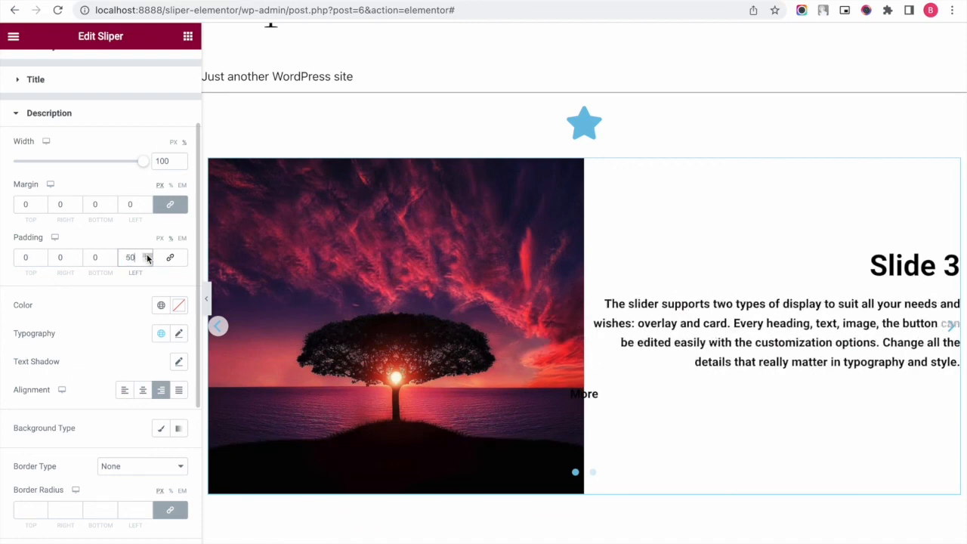
left_click(111, 116)
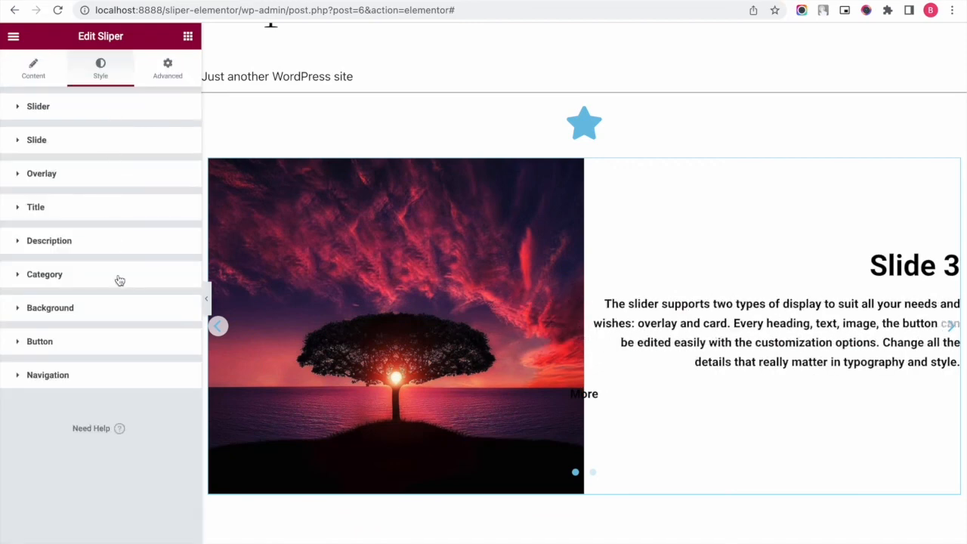
Align the slide button to the right.
left_click(109, 342)
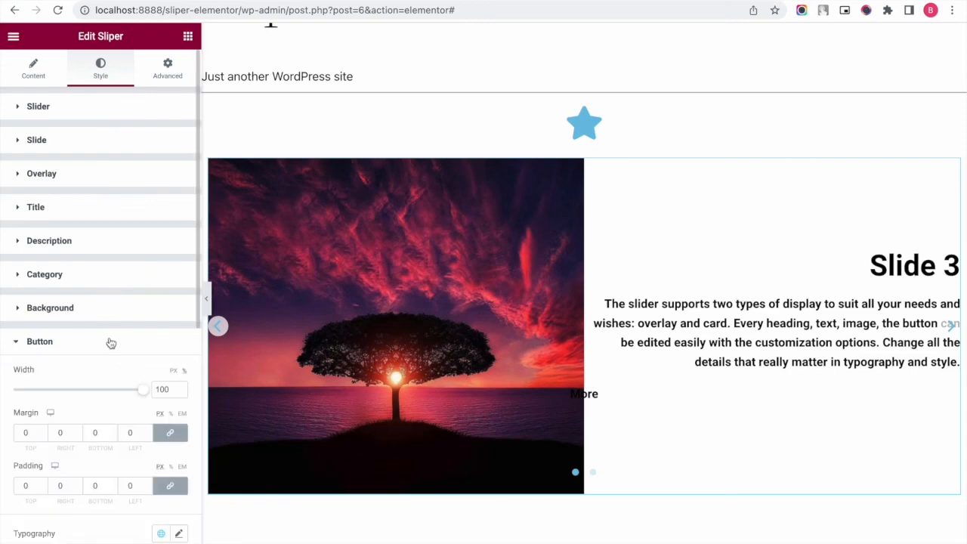
scroll(111, 342, "down", 5)
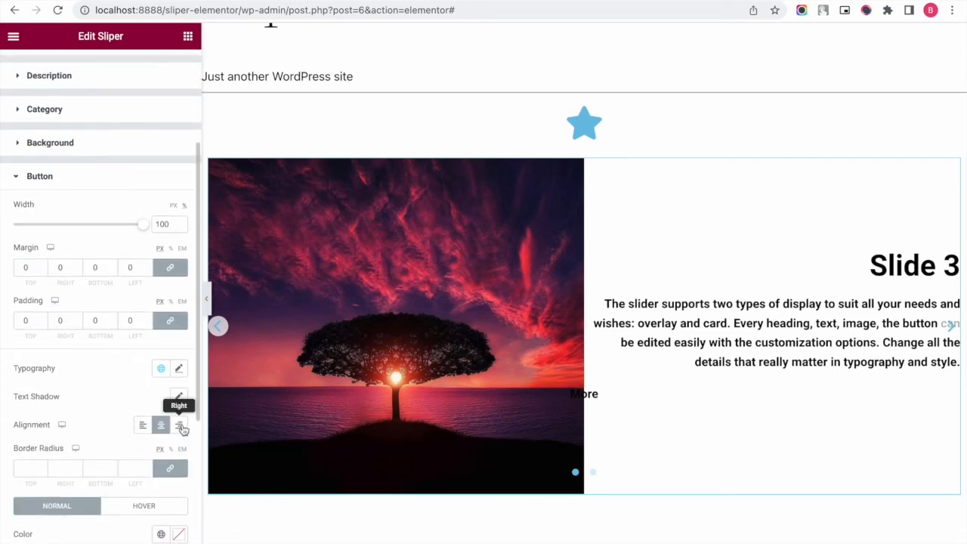
left_click(181, 427)
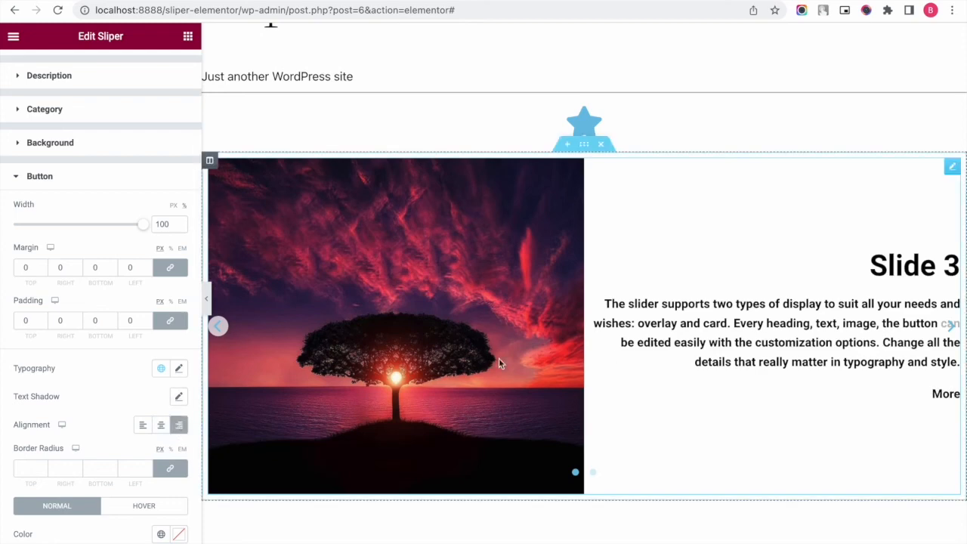
left_click(920, 409)
Delete the section containing the slider and add a new Sliper widget to the page.
left_click(601, 143)
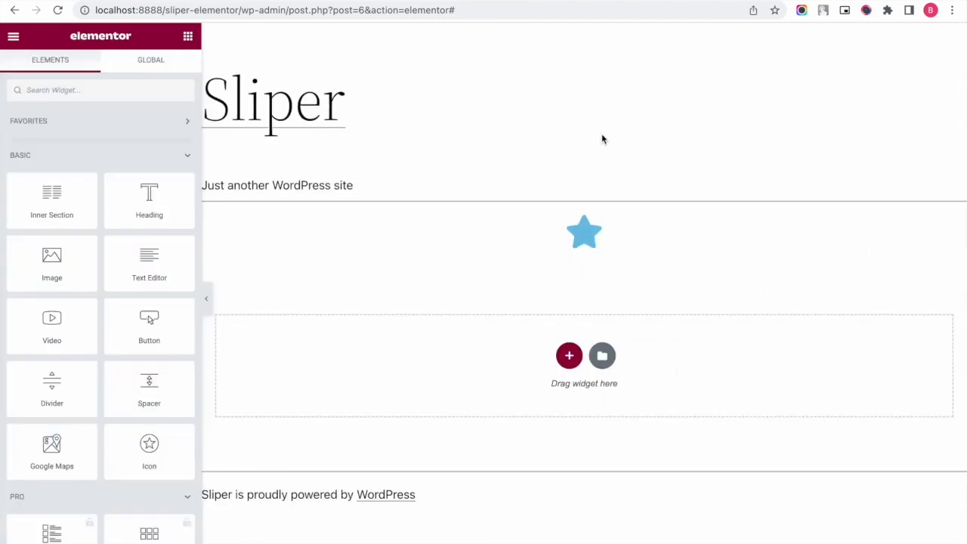
left_click(130, 93)
type("slider")
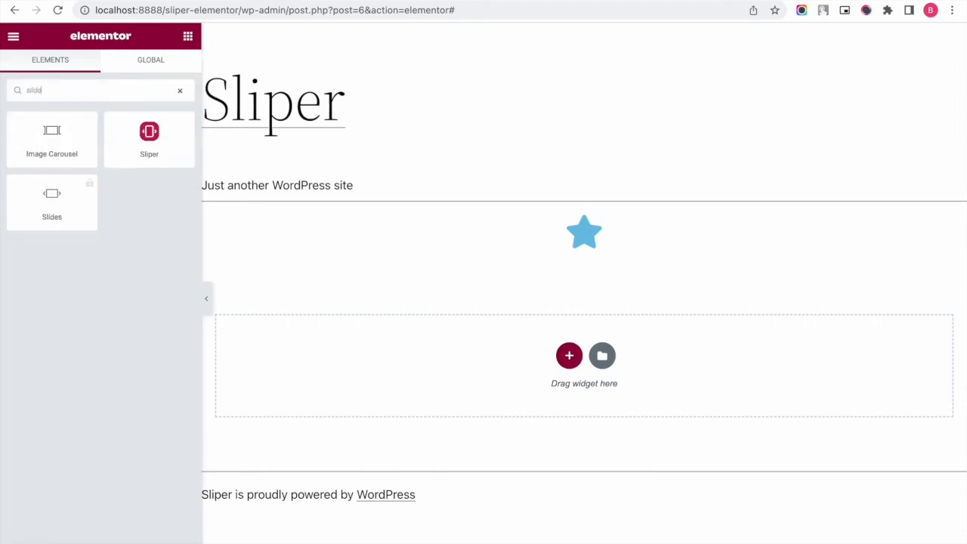
left_click_drag(151, 134, 479, 363)
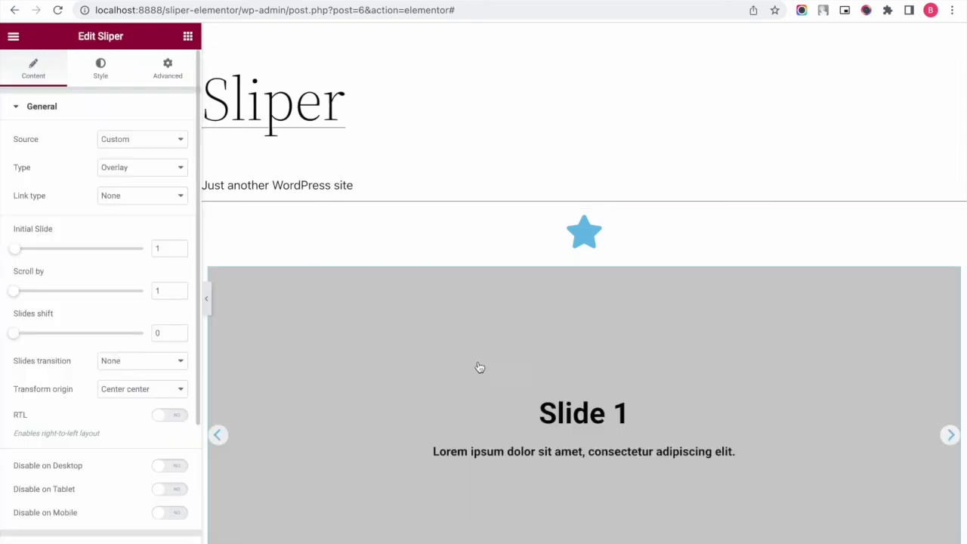
Set the new slider's source to WooCommerce and its category to Uncategorized.
left_click(181, 142)
left_click(173, 182)
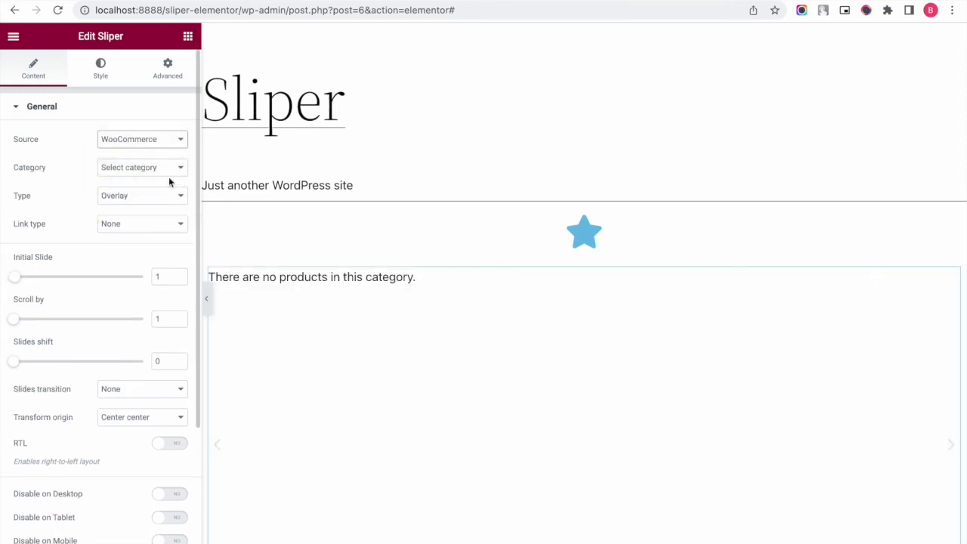
left_click(168, 171)
left_click(168, 212)
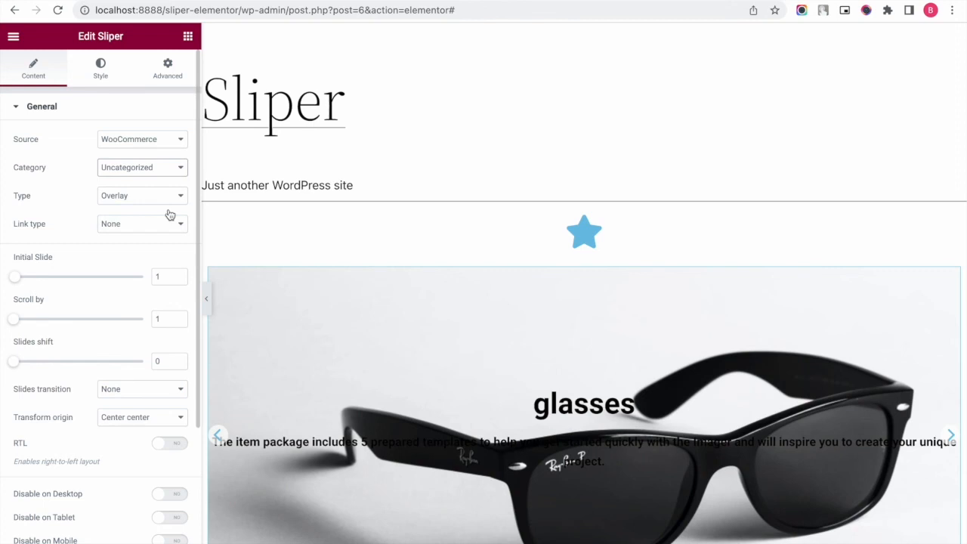
Set the width of each slide in the WooCommerce slider to 49%.
left_click(102, 75)
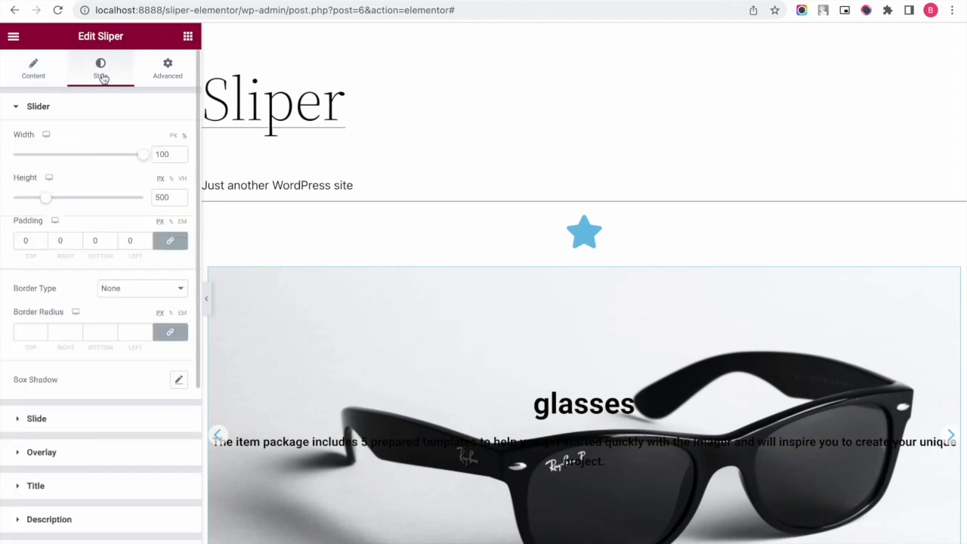
scroll(129, 382, "down", 3)
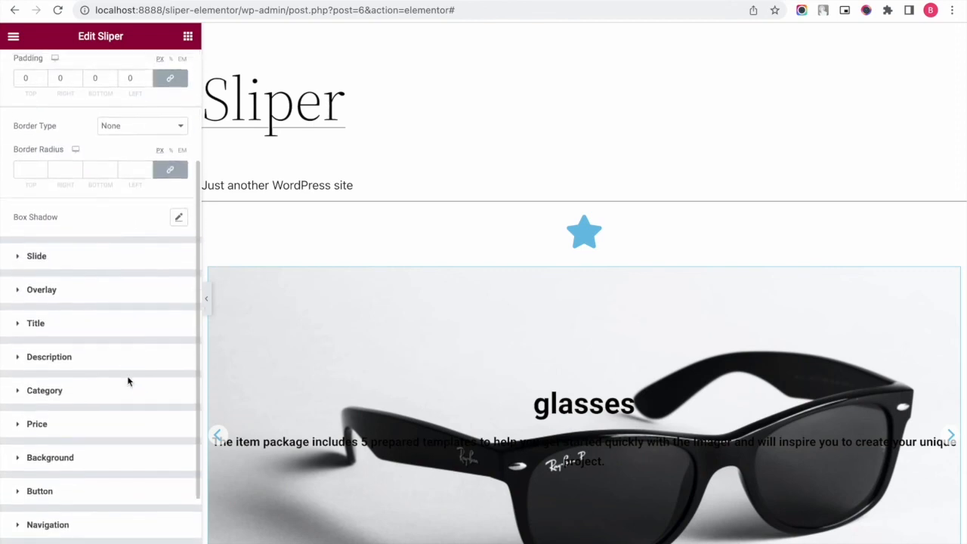
scroll(128, 382, "up", 1)
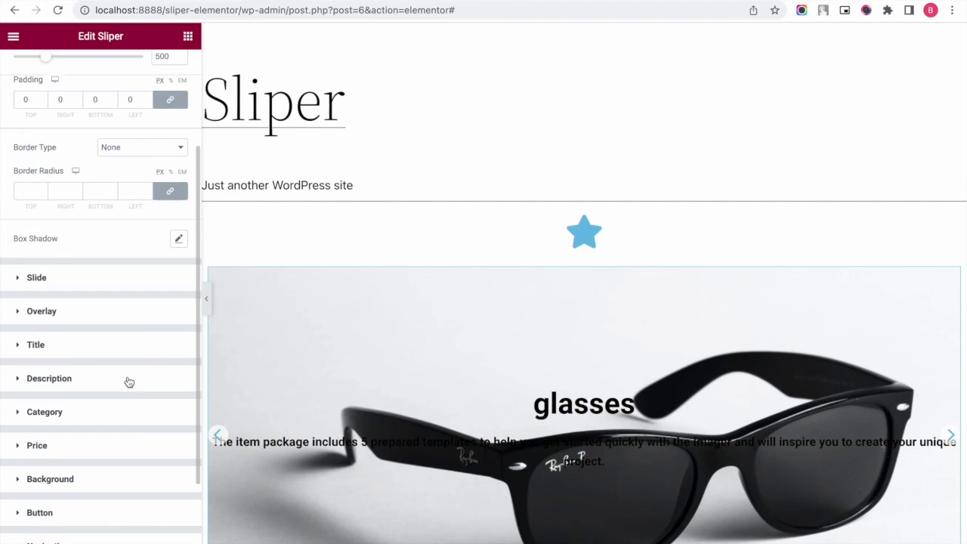
left_click(89, 278)
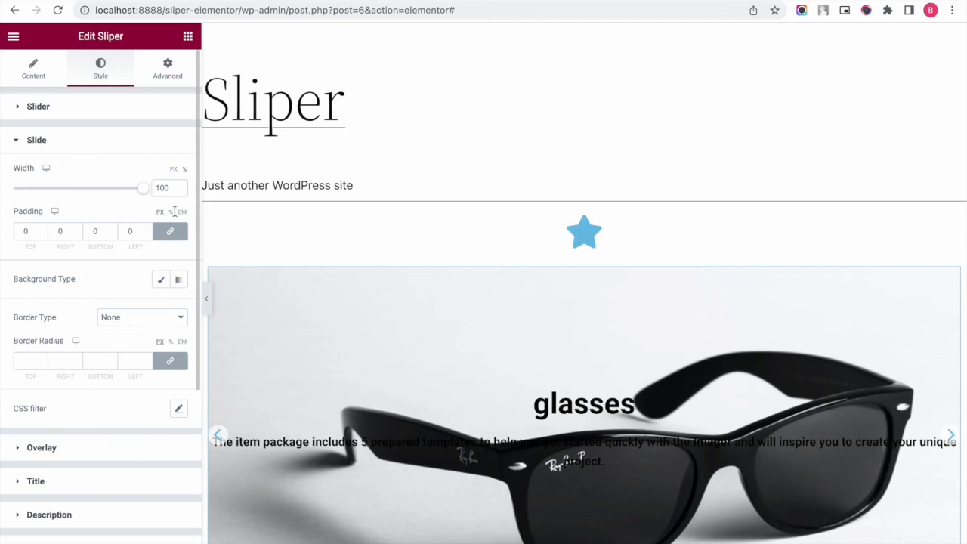
left_click_drag(146, 194, 77, 202)
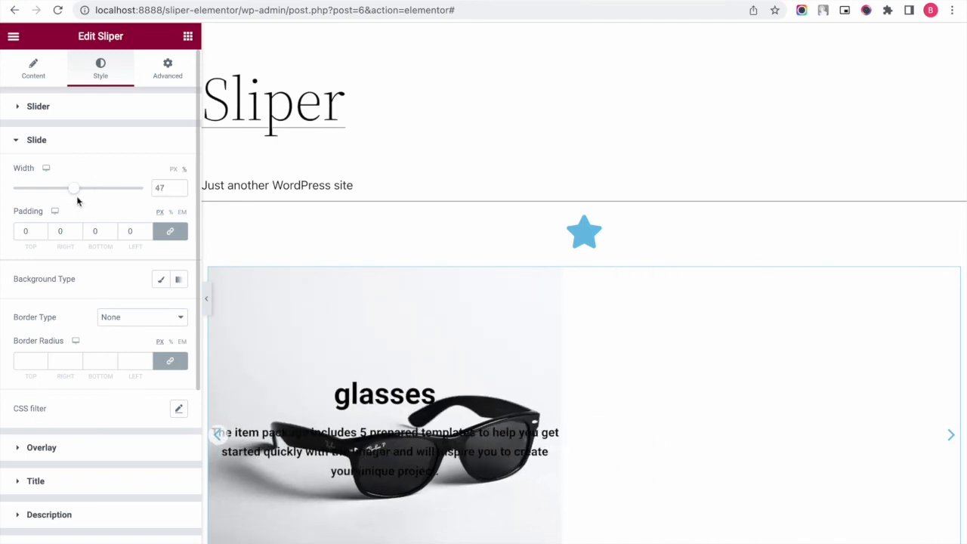
left_click_drag(77, 199, 79, 195)
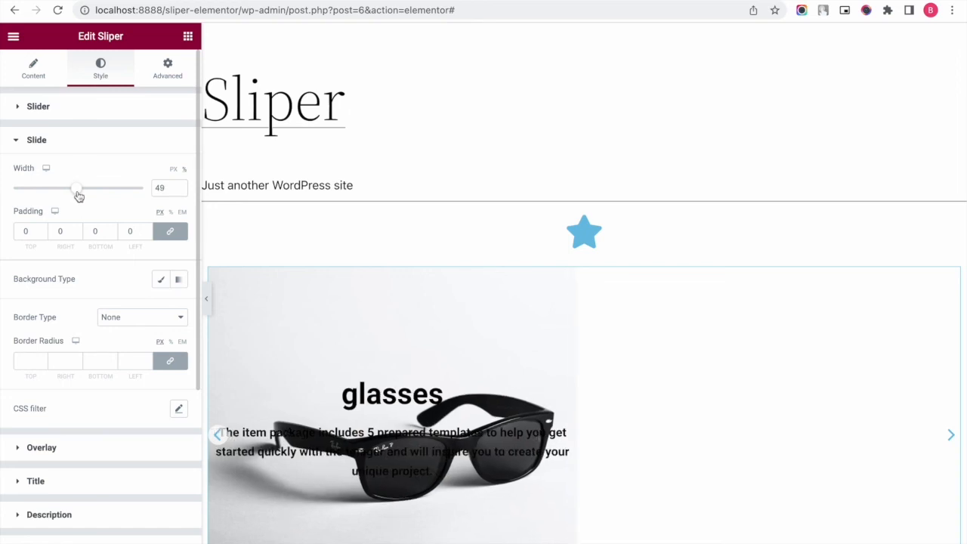
Set the Slides align option of the slider to Left.
left_click(102, 68)
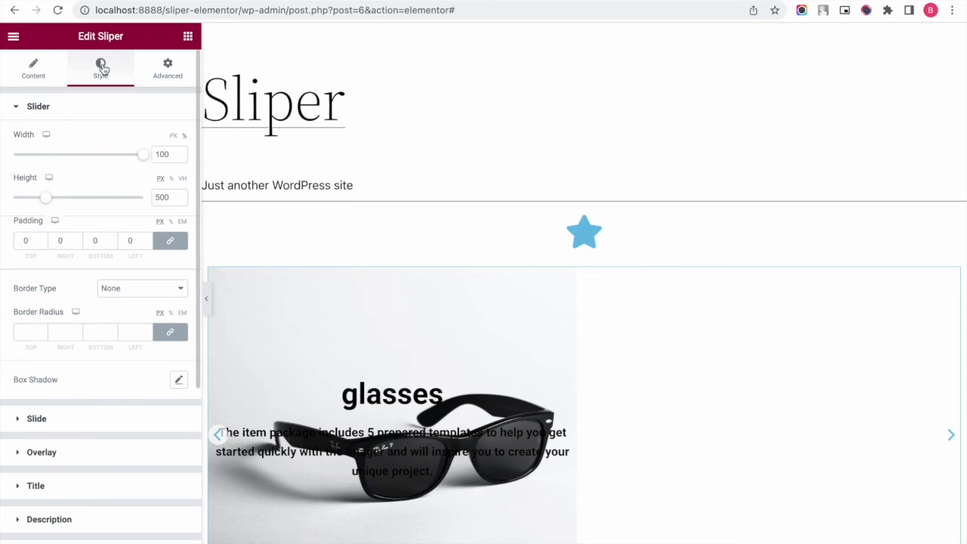
left_click(42, 74)
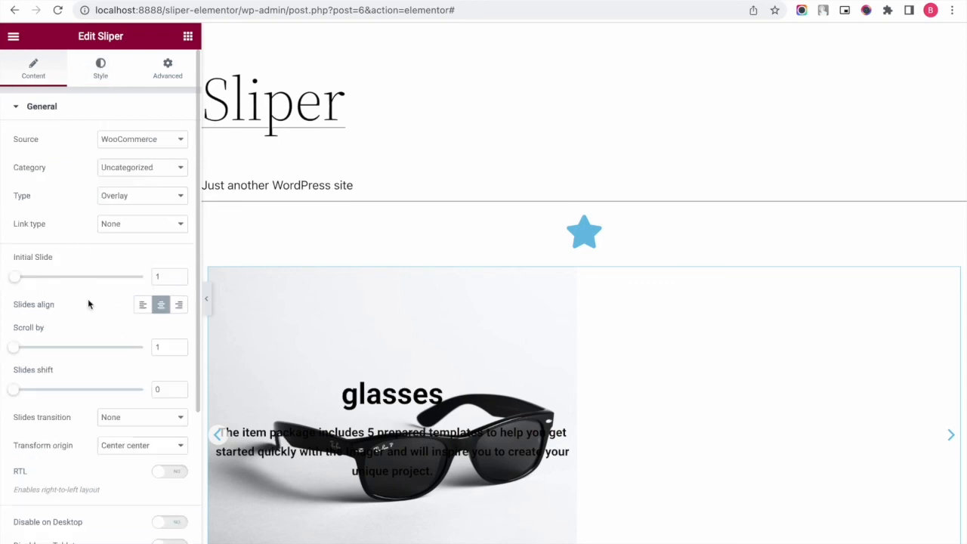
left_click(147, 310)
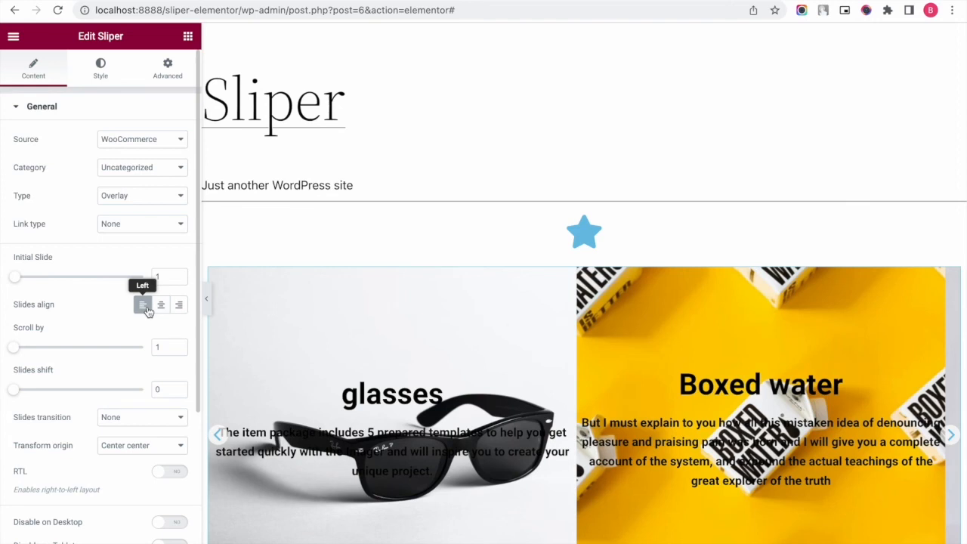
Set the slide padding to 5 px on all four sides.
left_click(101, 74)
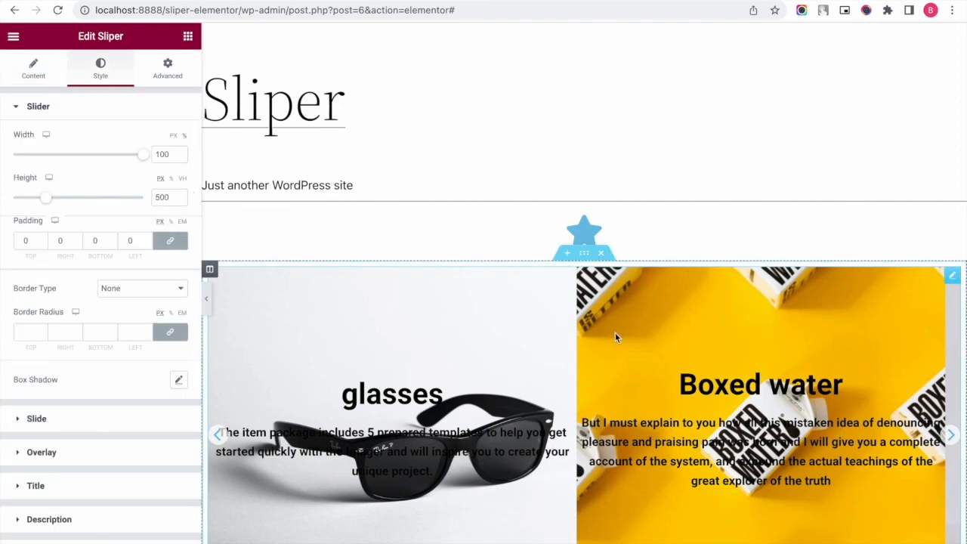
left_click(121, 419)
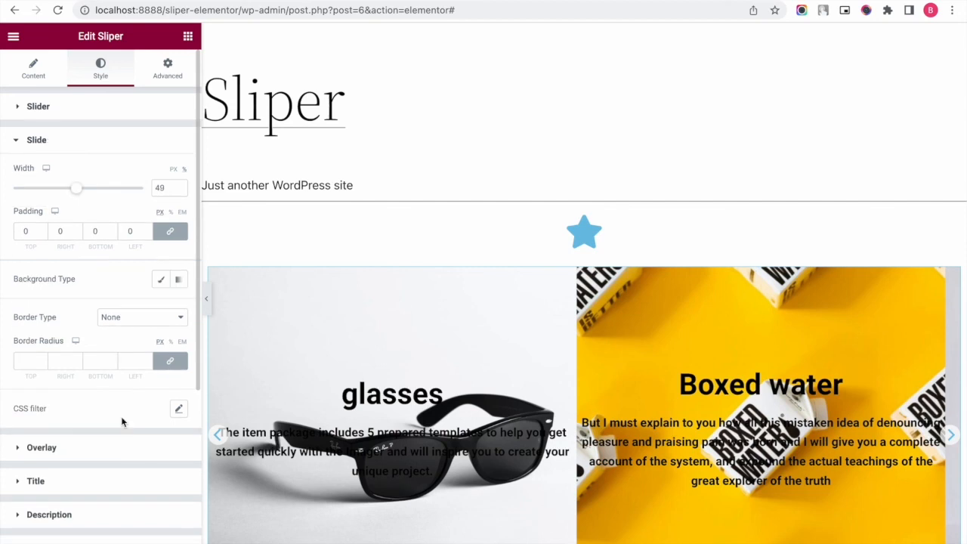
left_click(148, 233)
left_click(147, 233)
left_click(147, 232)
left_click(147, 233)
left_click(147, 232)
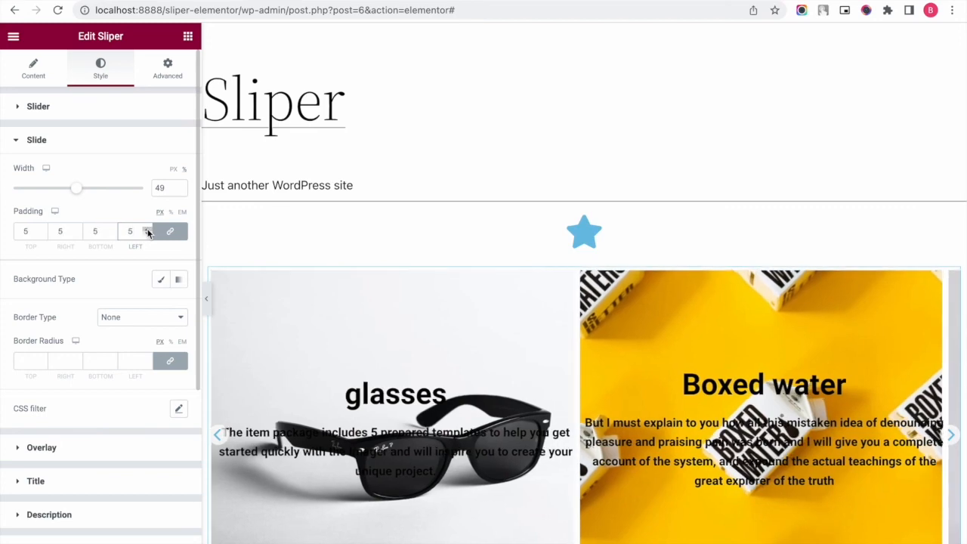
Reduce the slide width so three full slides fit side by side, and check the slider in the page preview.
left_click_drag(75, 189, 61, 194)
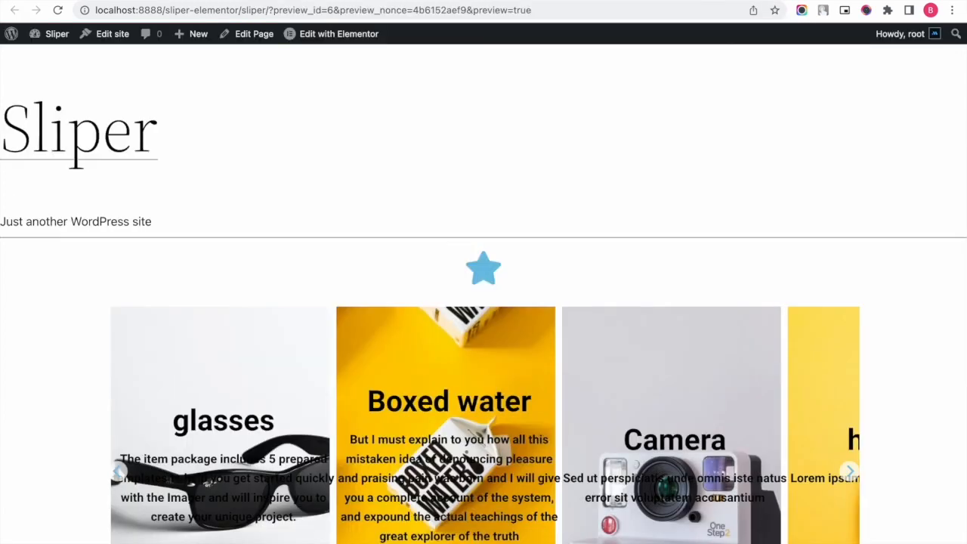
scroll(850, 352, "down", 2)
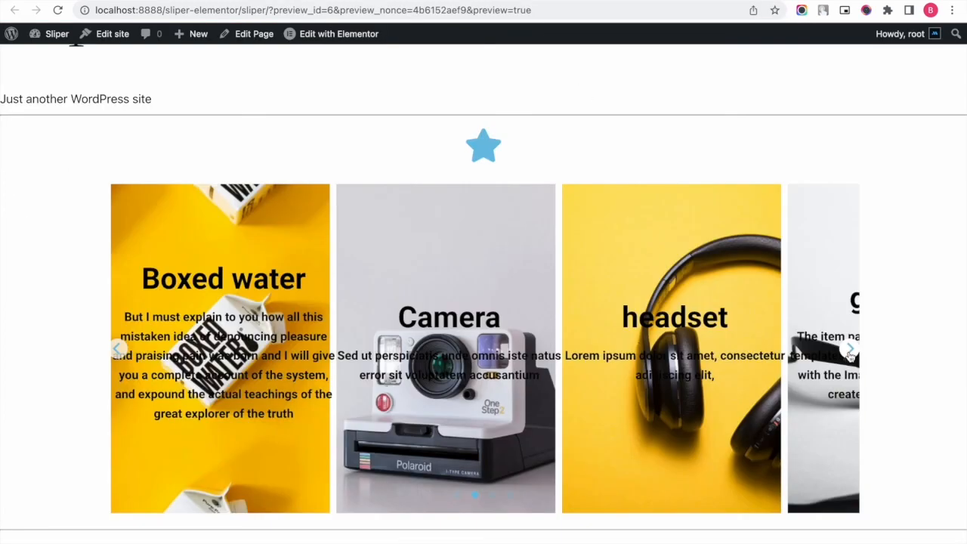